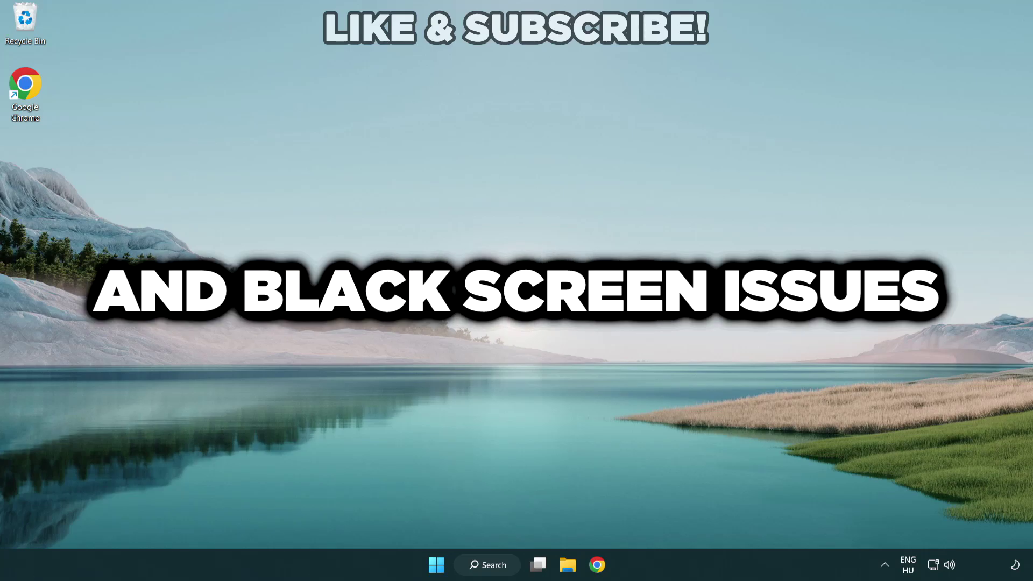
Search Windows for 'device manager' to bring up Device Manager as the best match
click(493, 568)
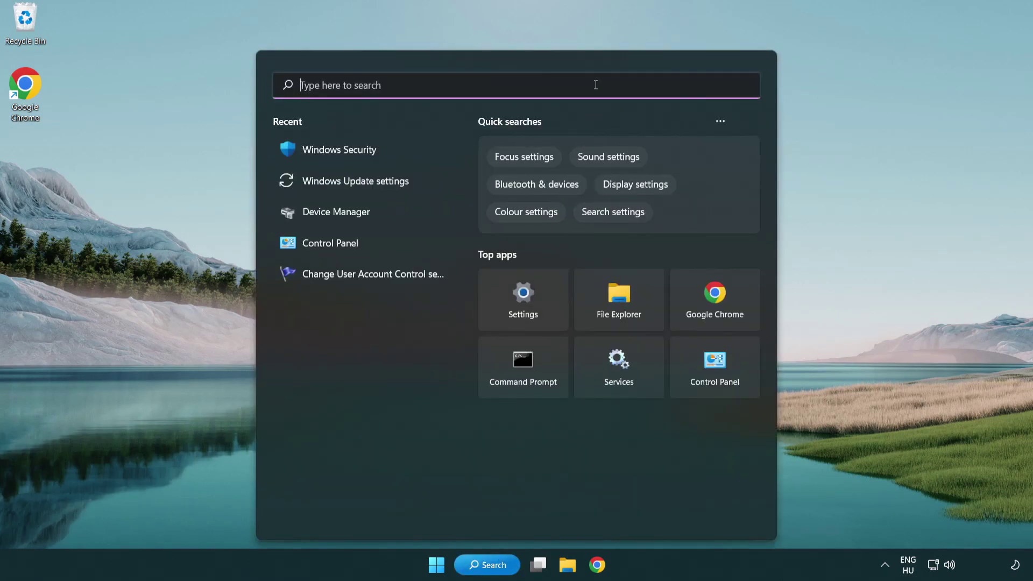
text(devic)
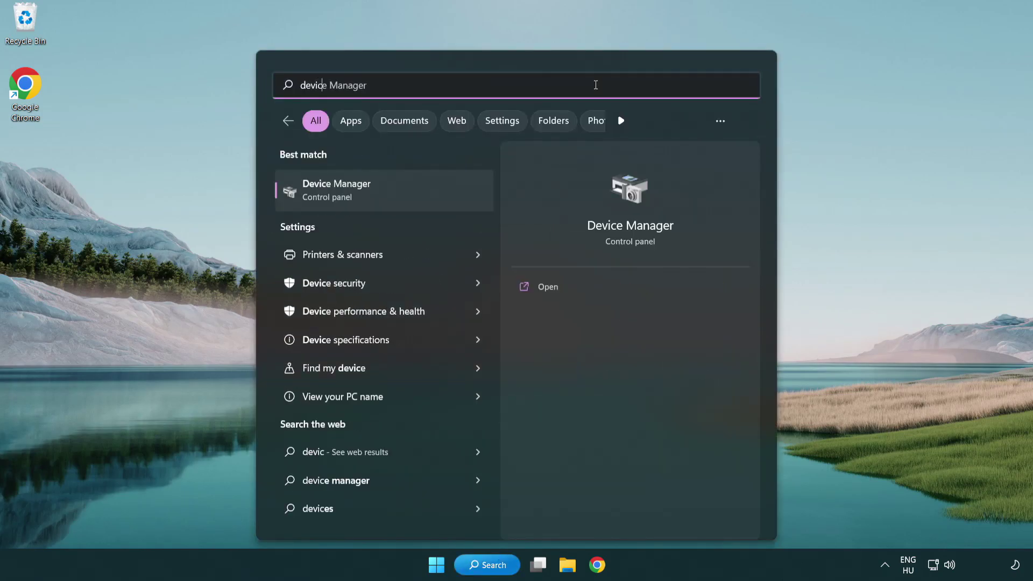
text(e manager)
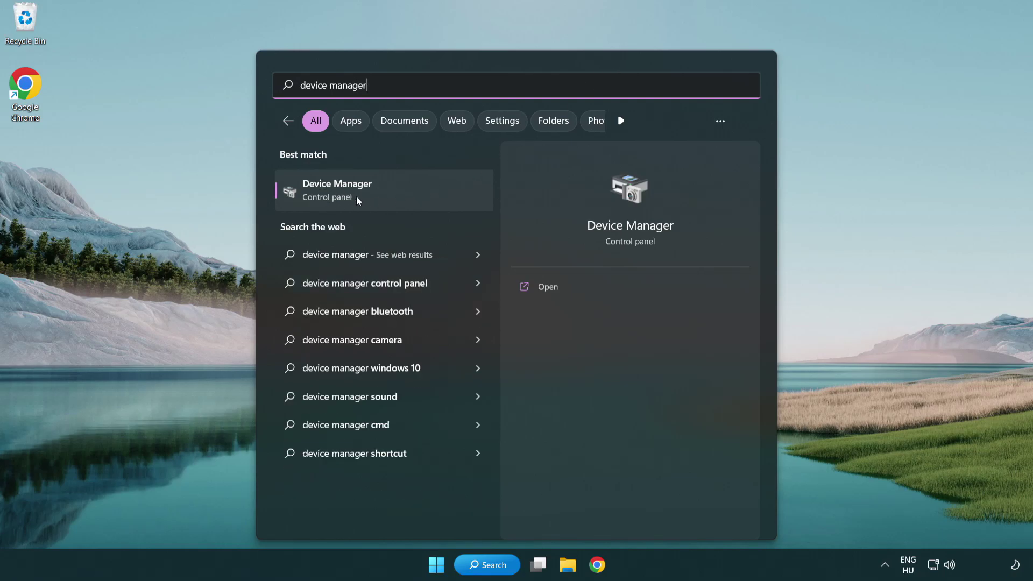
Open Device Manager, expand Display adapters, and bring up the VMware SVGA 3D adapter's action menu
click(415, 198)
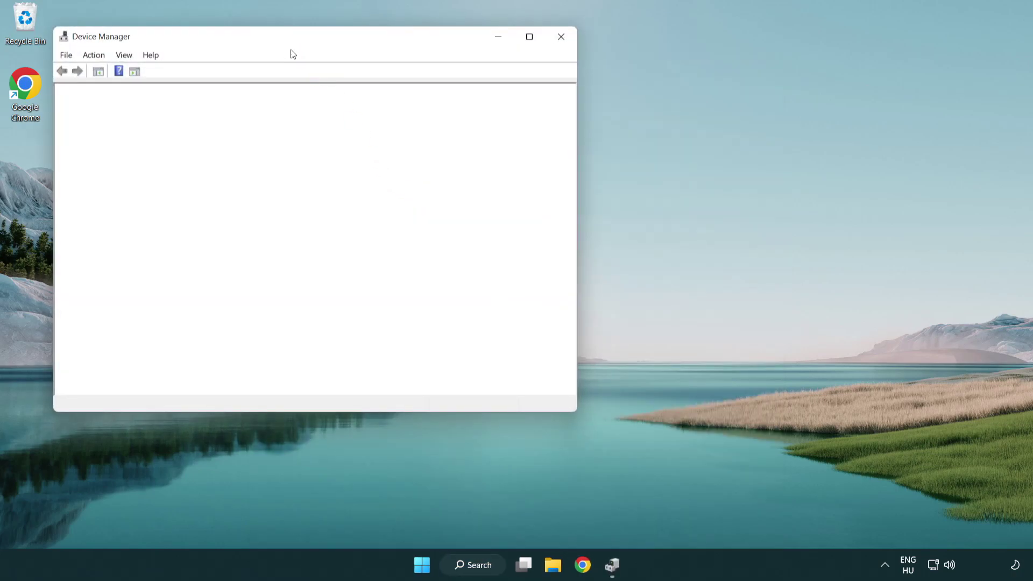
drag(281, 42, 452, 105)
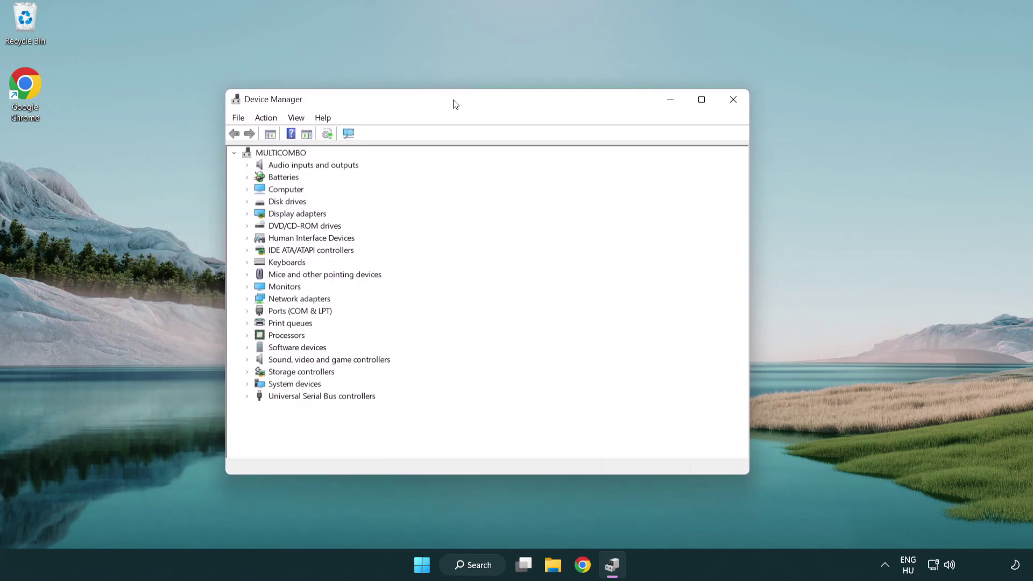
click(274, 216)
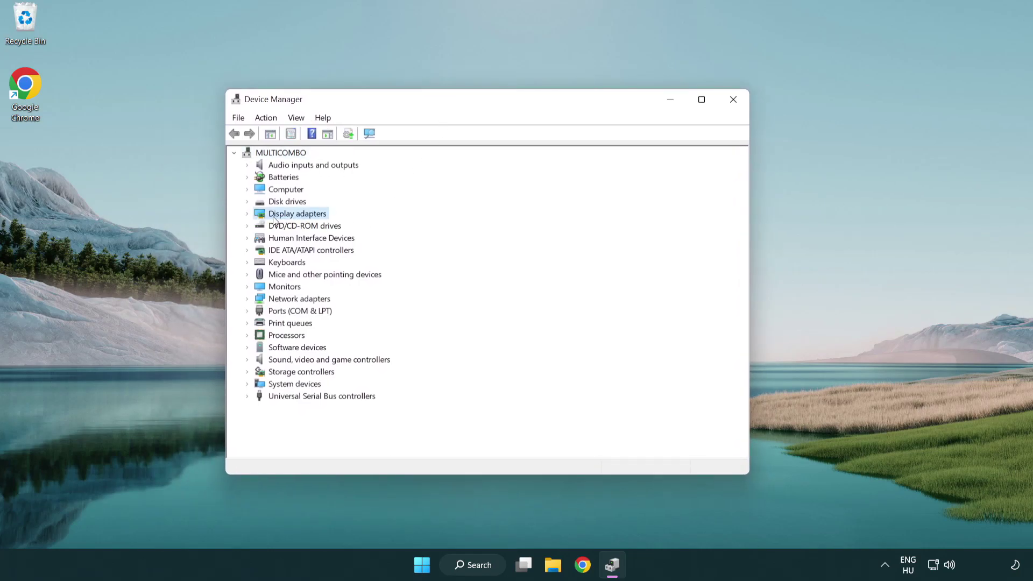
click(247, 214)
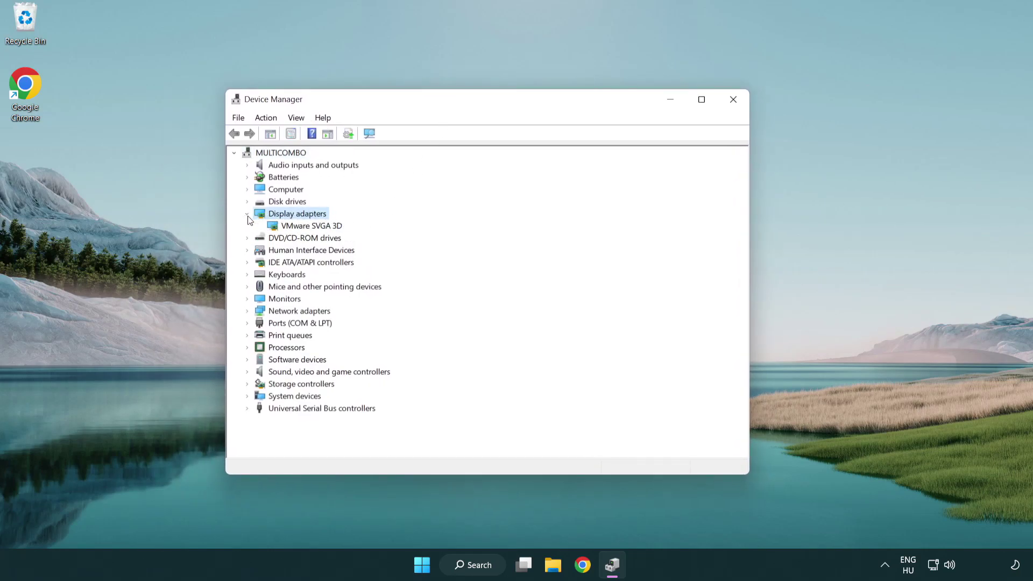
click(304, 230)
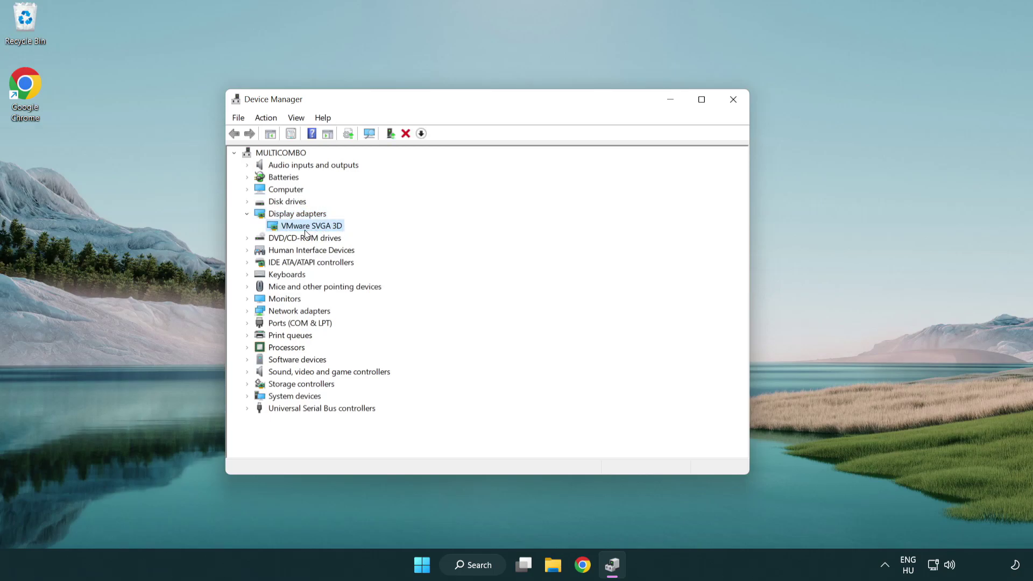
right_click(308, 230)
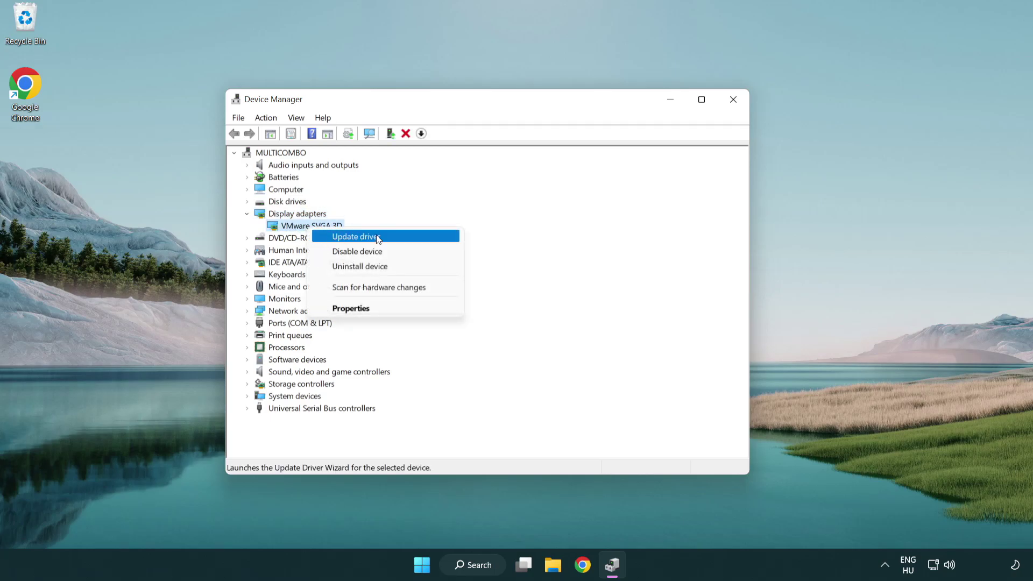
Run an automatic driver update for VMware SVGA 3D, which reports the best drivers already installed
click(407, 238)
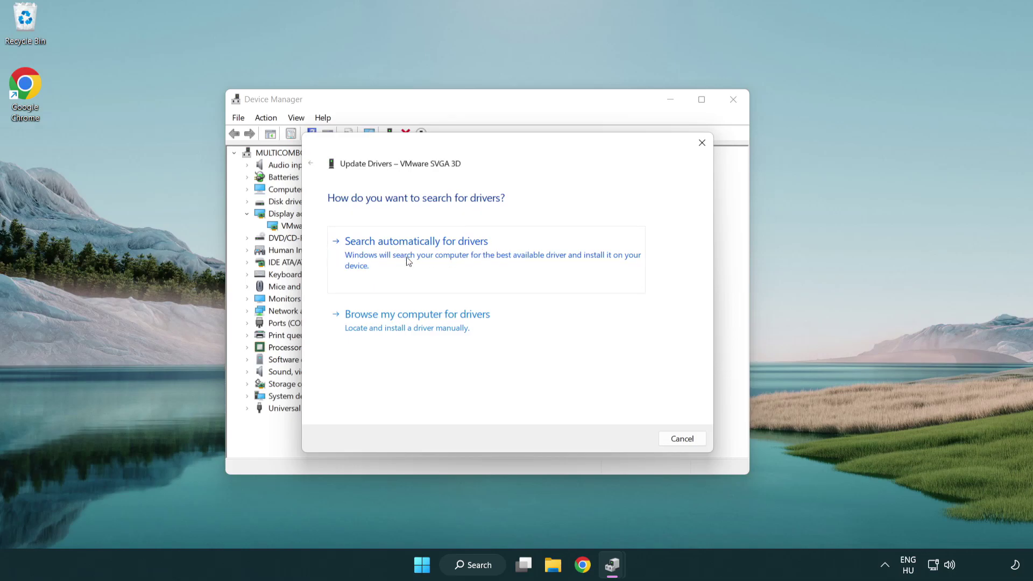
click(455, 254)
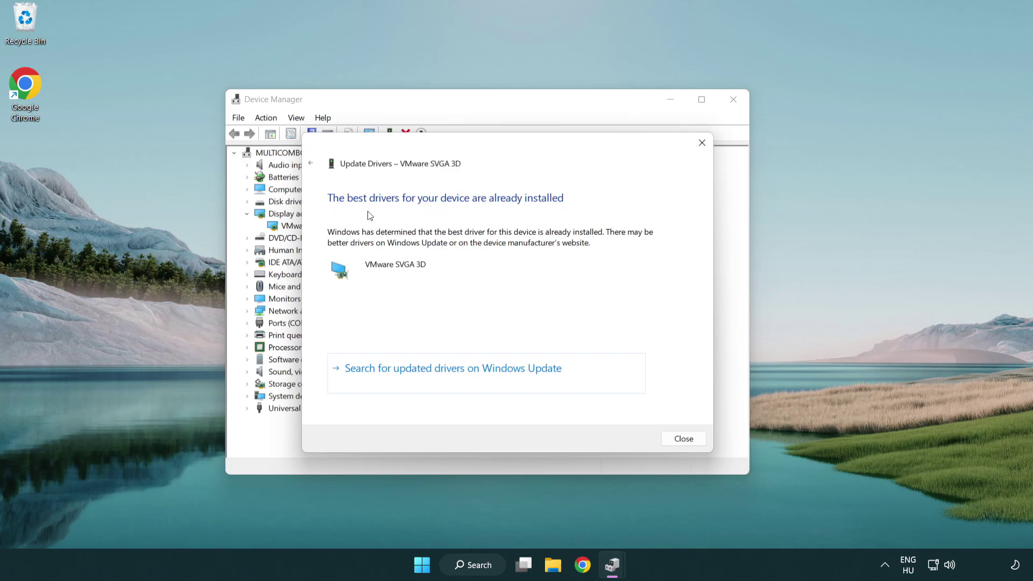
click(684, 440)
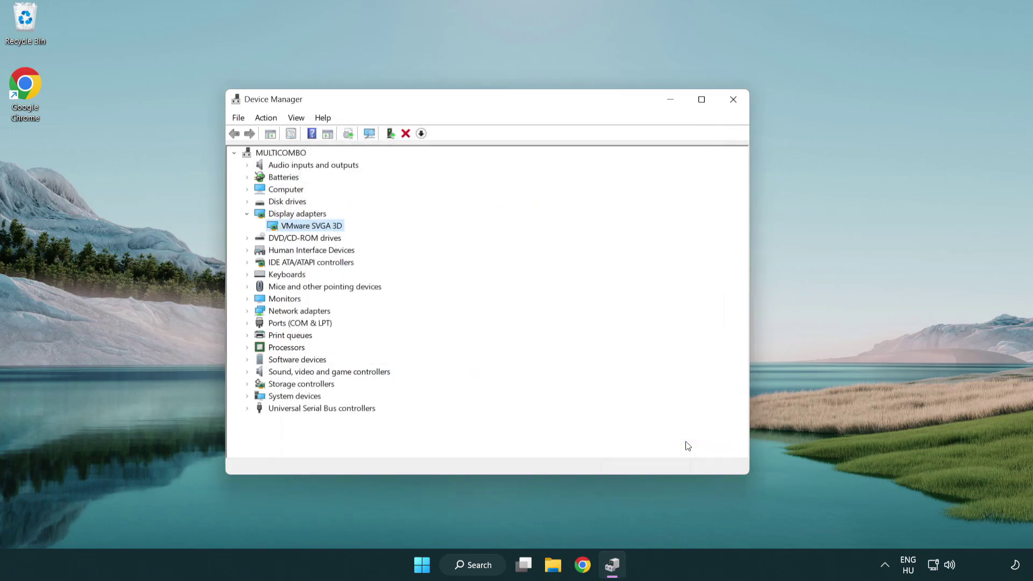
Close Device Manager and open Windows Update settings by searching for 'update'
click(733, 100)
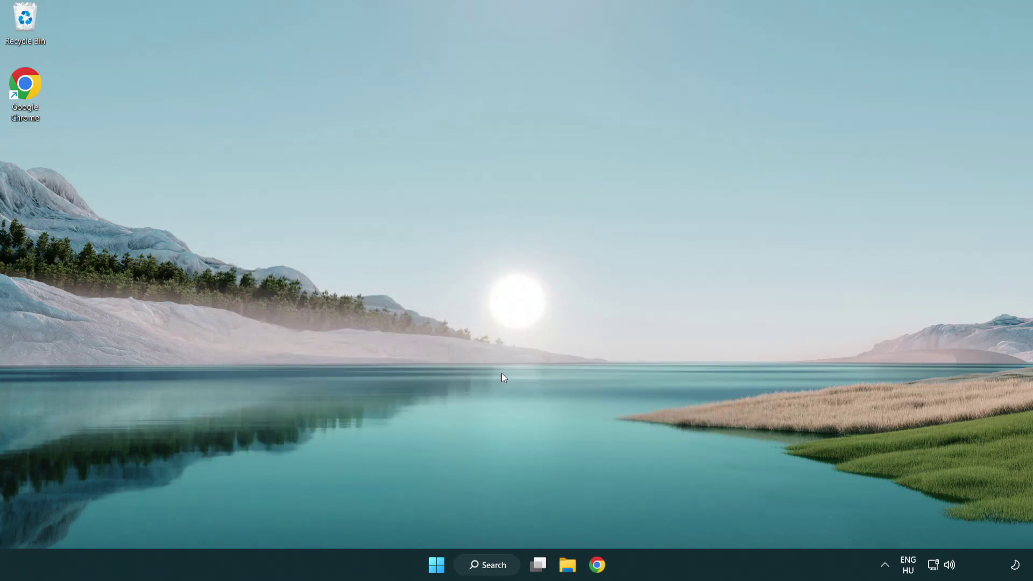
click(494, 565)
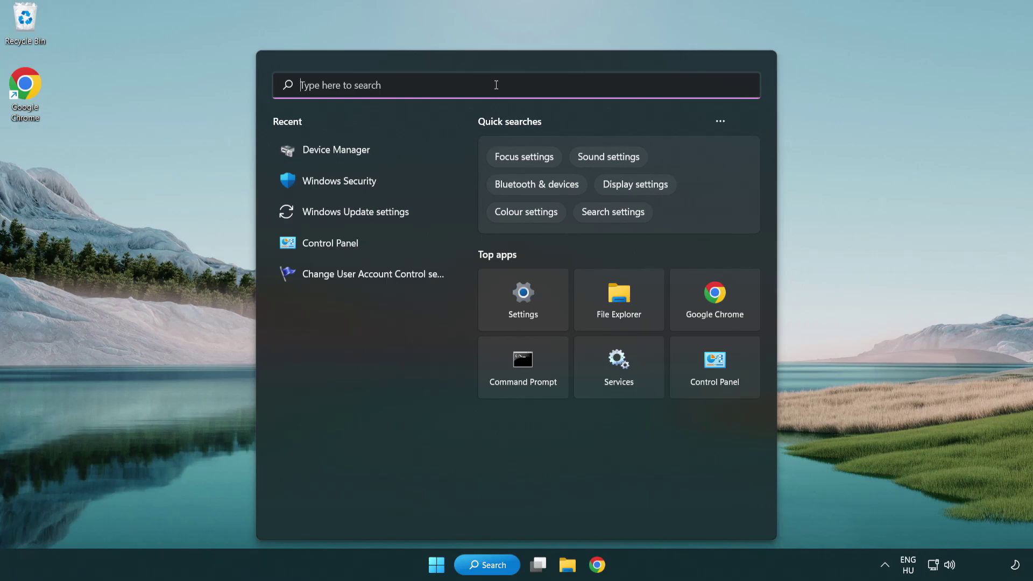
text(update)
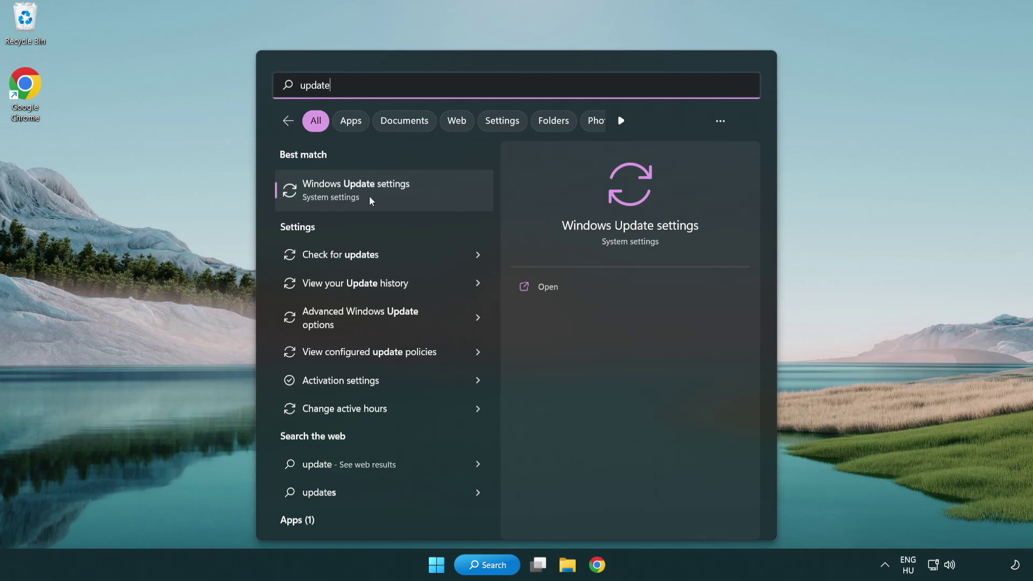
click(403, 197)
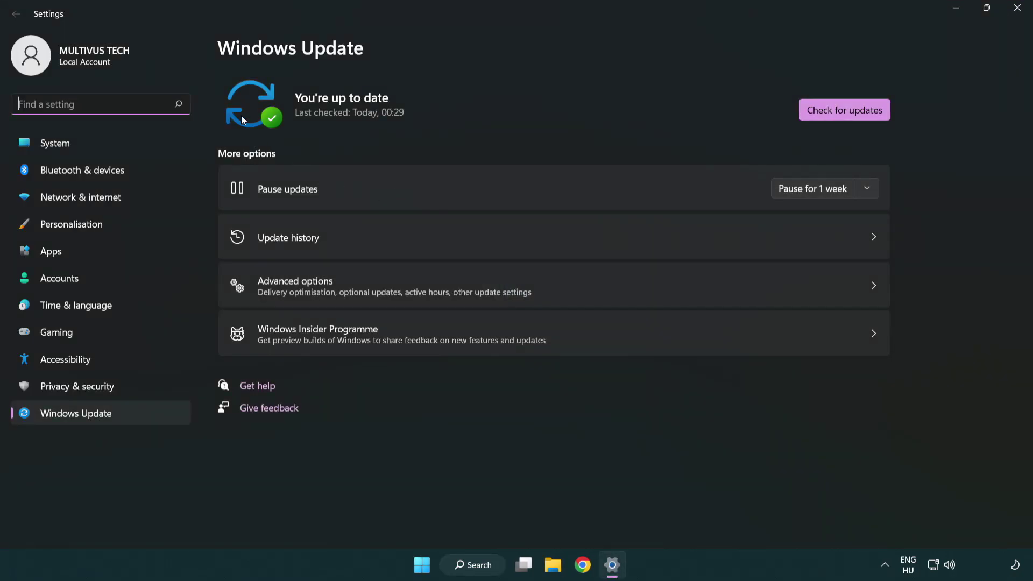
Run a Windows Update check that reports 'You're up to date', then close Settings
click(866, 114)
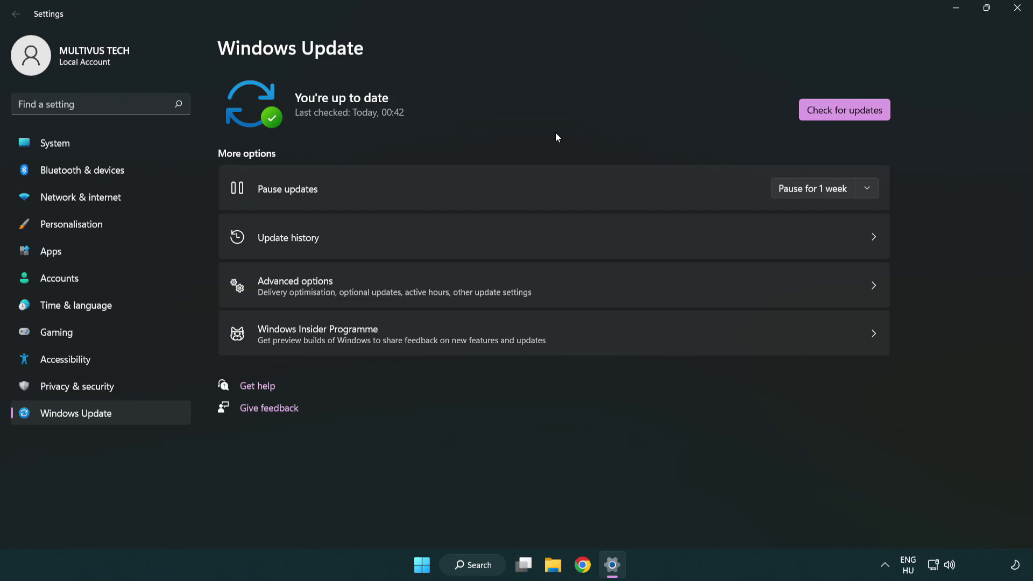
click(1017, 9)
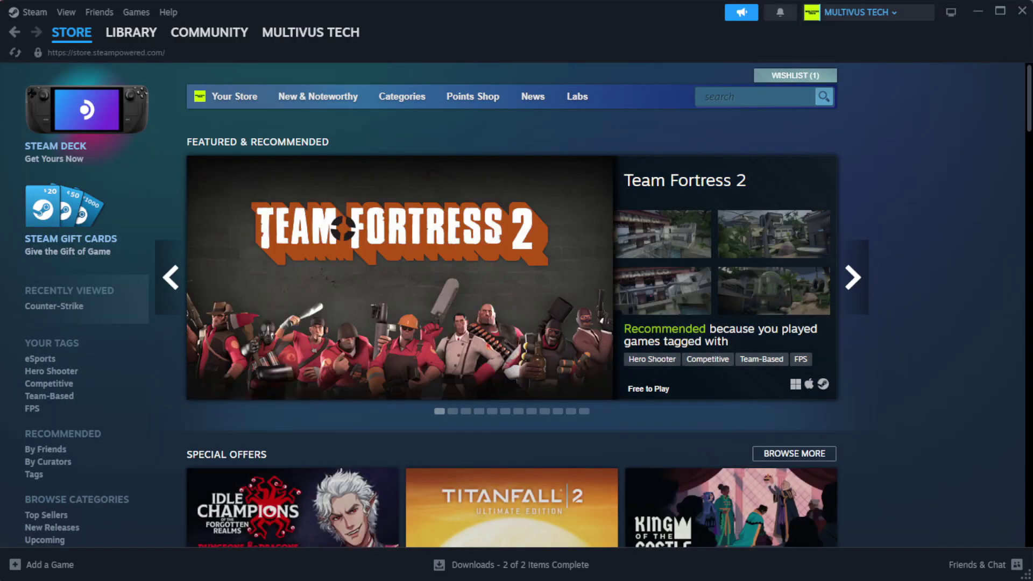
Go to the Steam Library home and bring up options for YOUR NOT WORKING GAME under Favorites
mouse_move(151, 43)
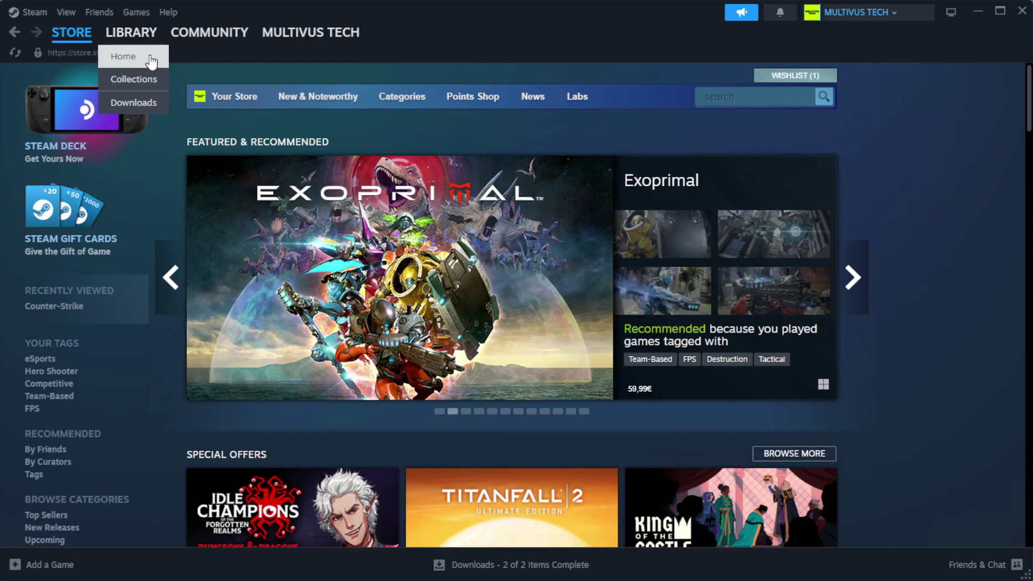
click(151, 59)
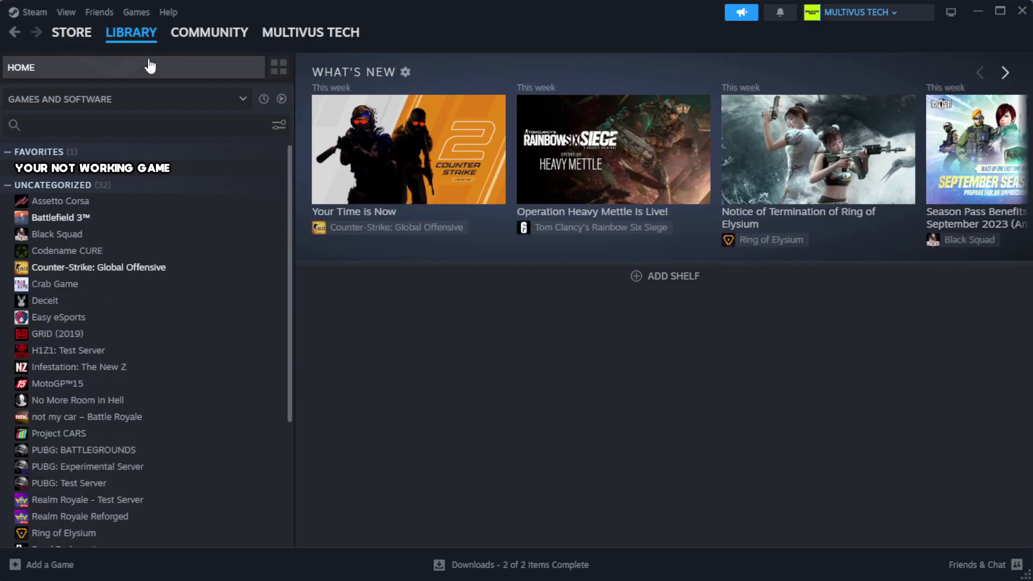
right_click(254, 170)
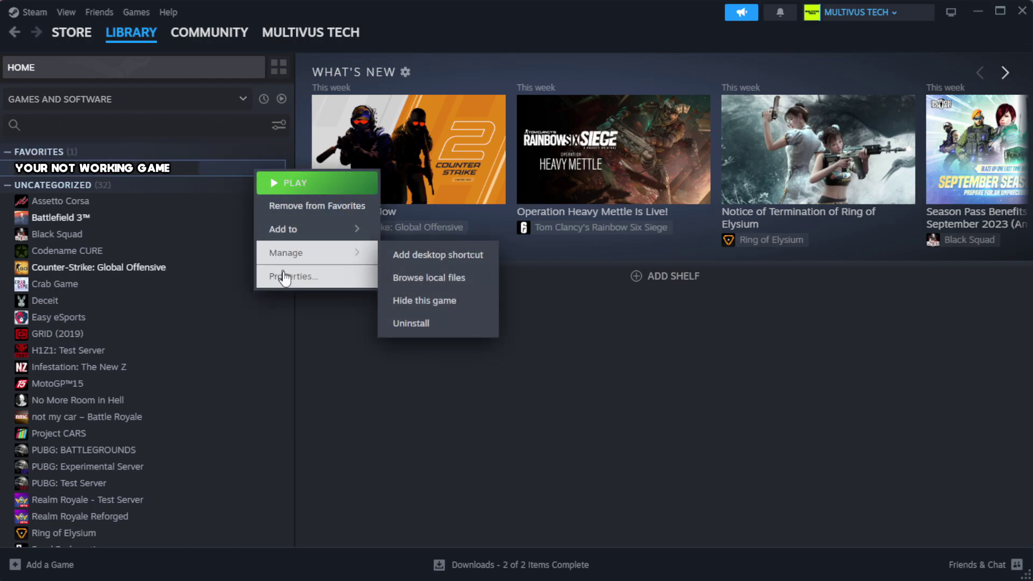
Verify the game's files from Properties > Installed Files, validating all 1039 files
click(323, 278)
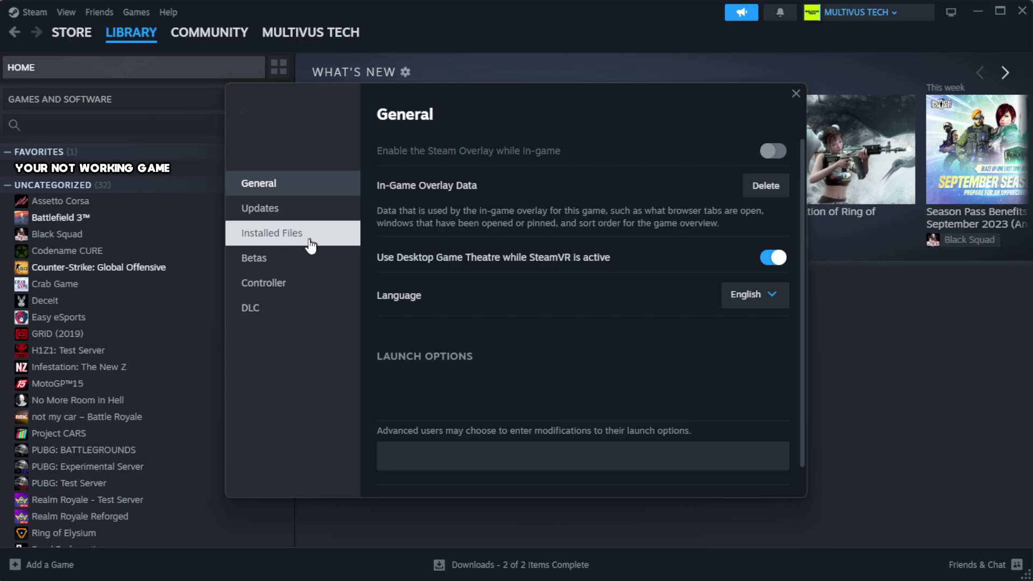
click(339, 245)
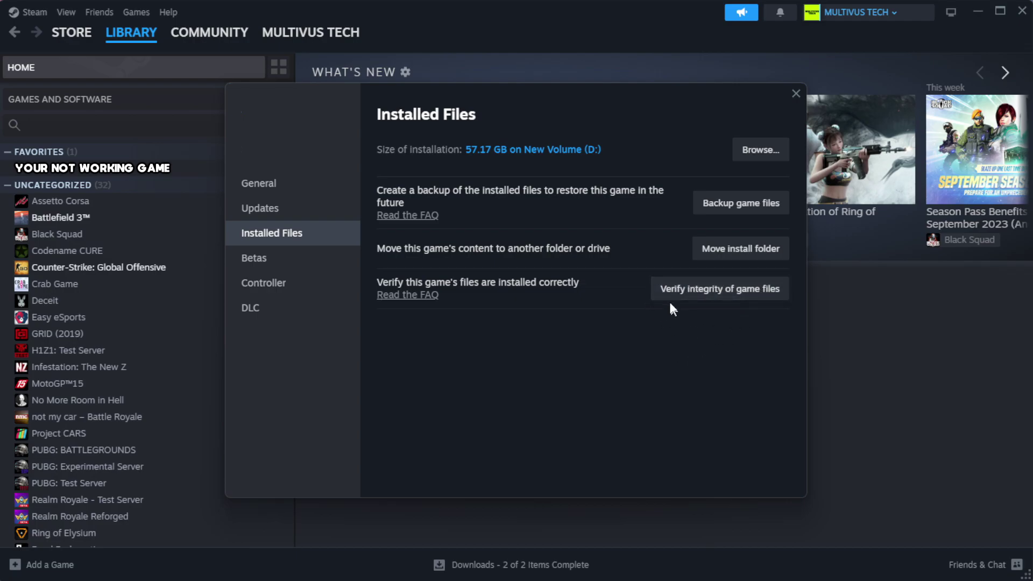
click(725, 294)
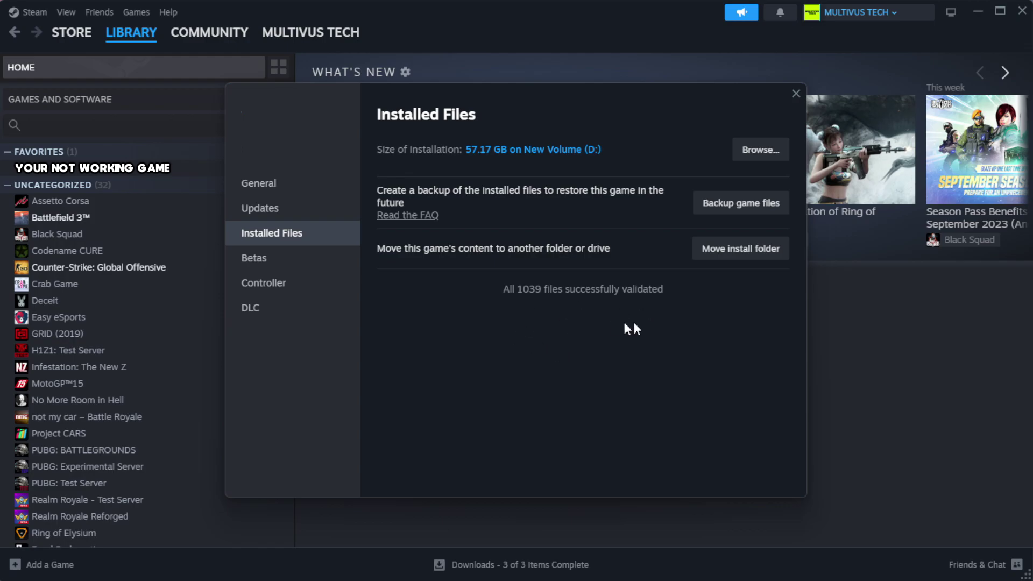
Open the game's install folder under steamapps\common and bring up the game shortcut's context menu
click(760, 151)
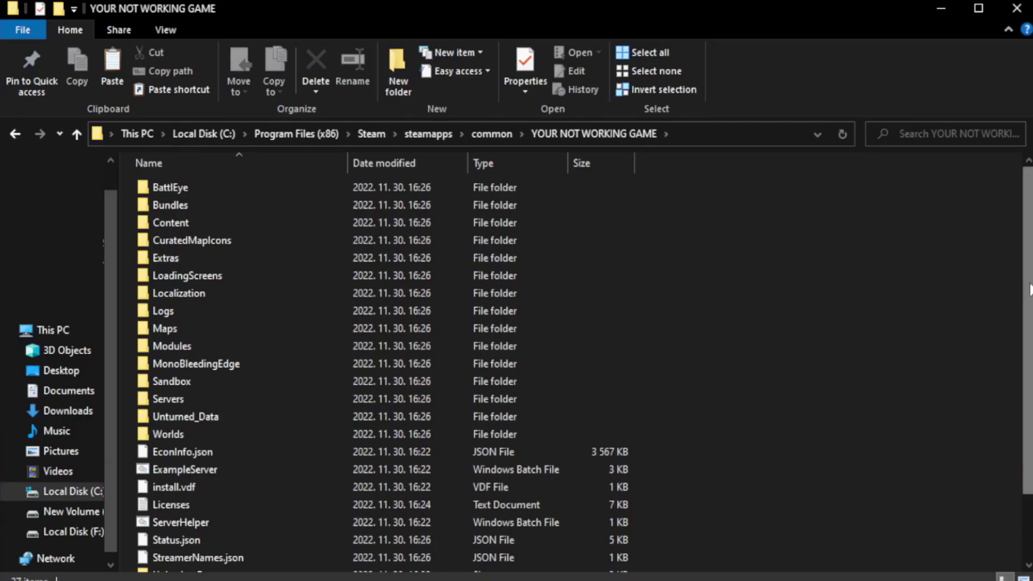
drag(1028, 321, 1031, 386)
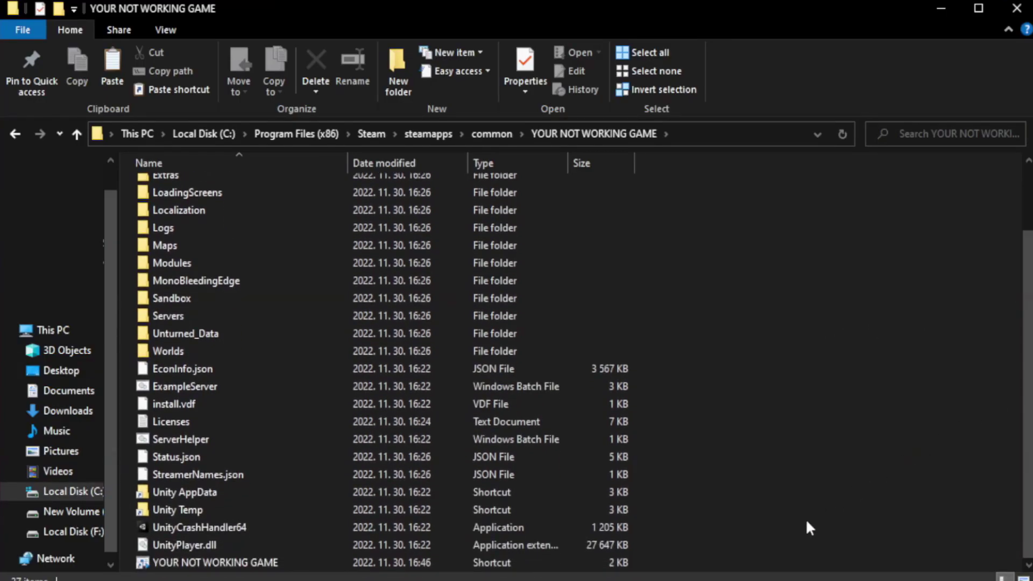
click(382, 563)
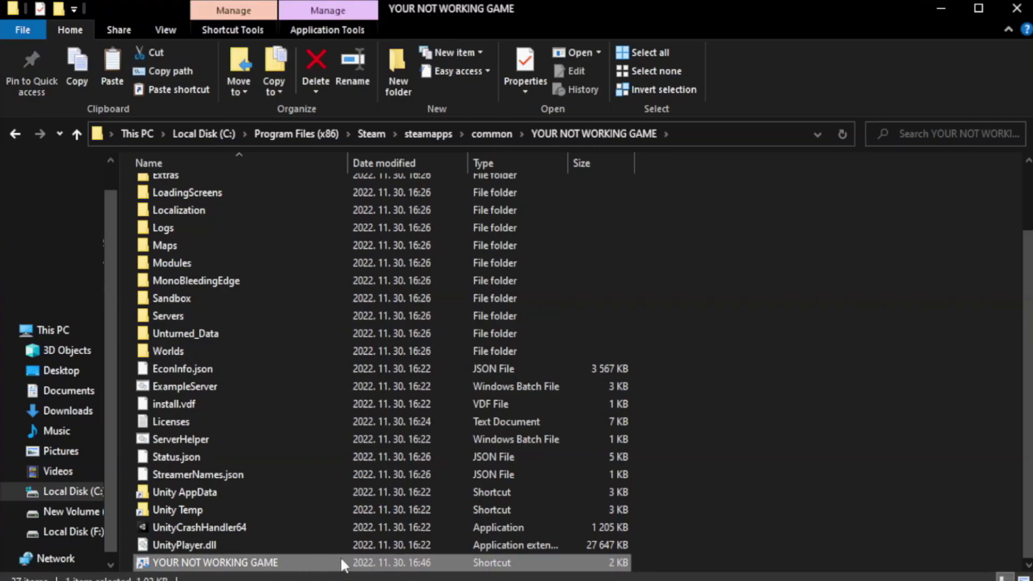
right_click(346, 564)
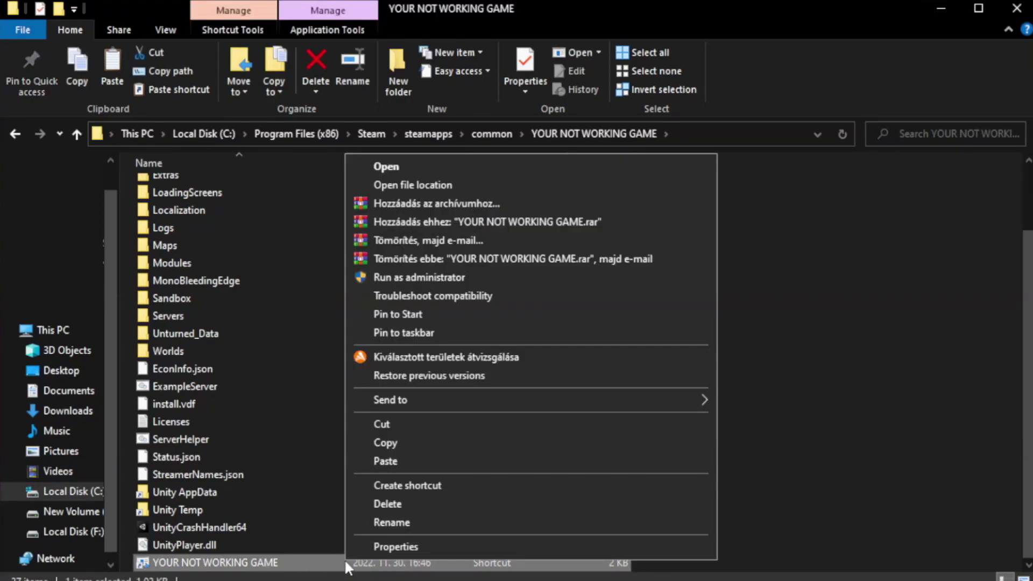
Open the YOUR NOT WORKING GAME shortcut's Properties and move the dialog fully into view
click(527, 544)
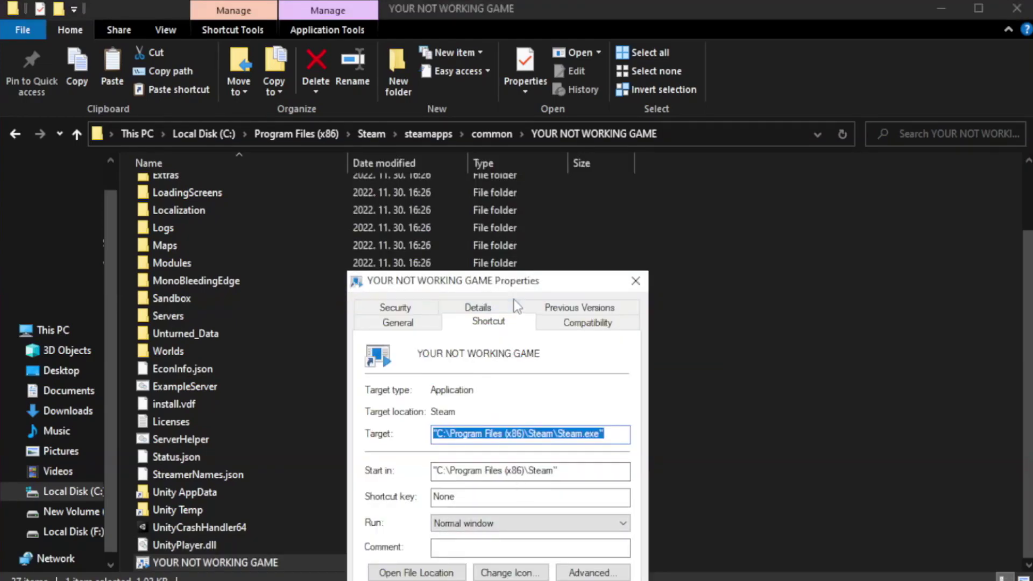
drag(520, 287, 518, 106)
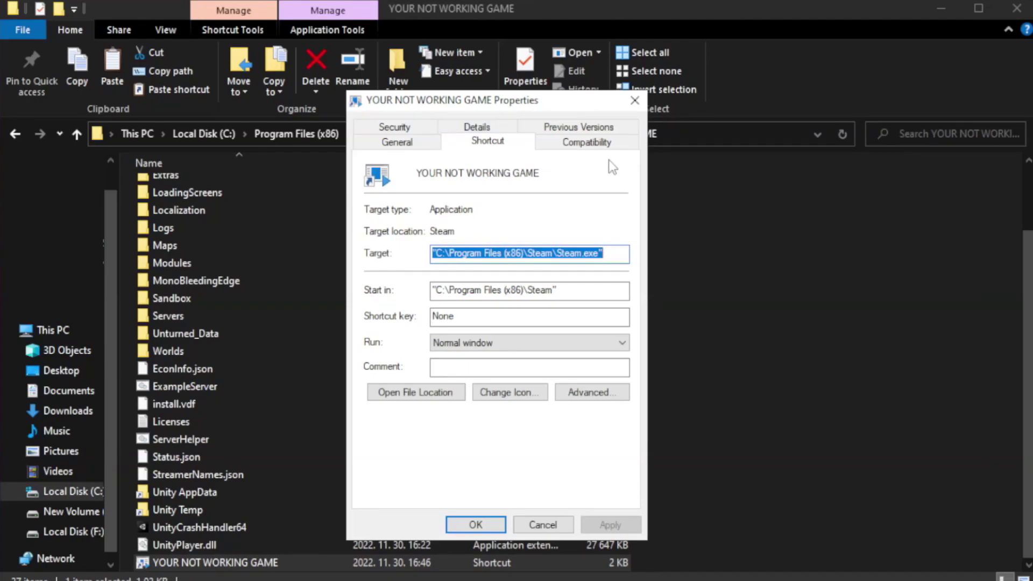
Set the shortcut to Windows 8 compatibility mode, run as administrator, fullscreen optimizations disabled, and apply
click(586, 145)
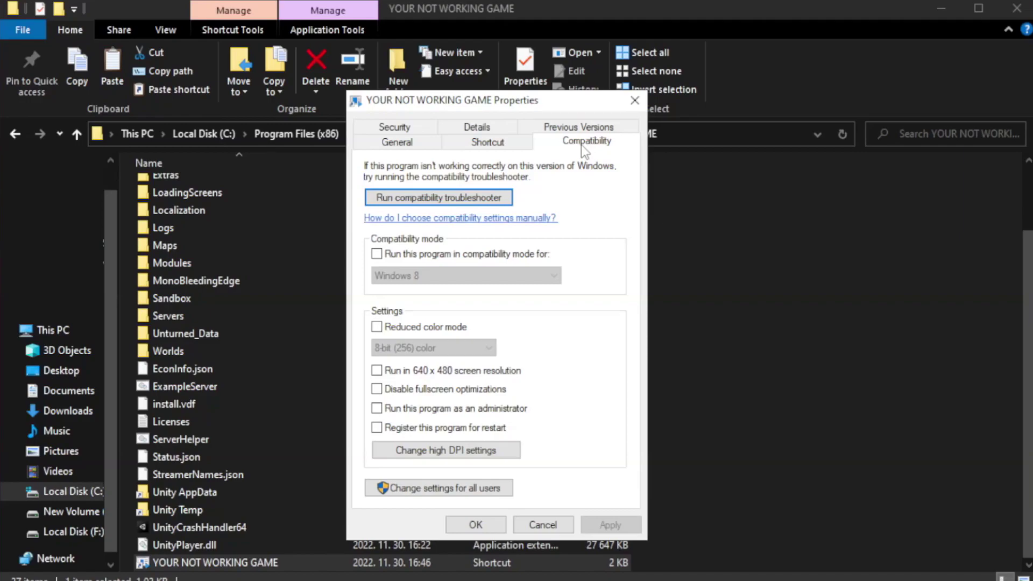
click(409, 255)
click(440, 275)
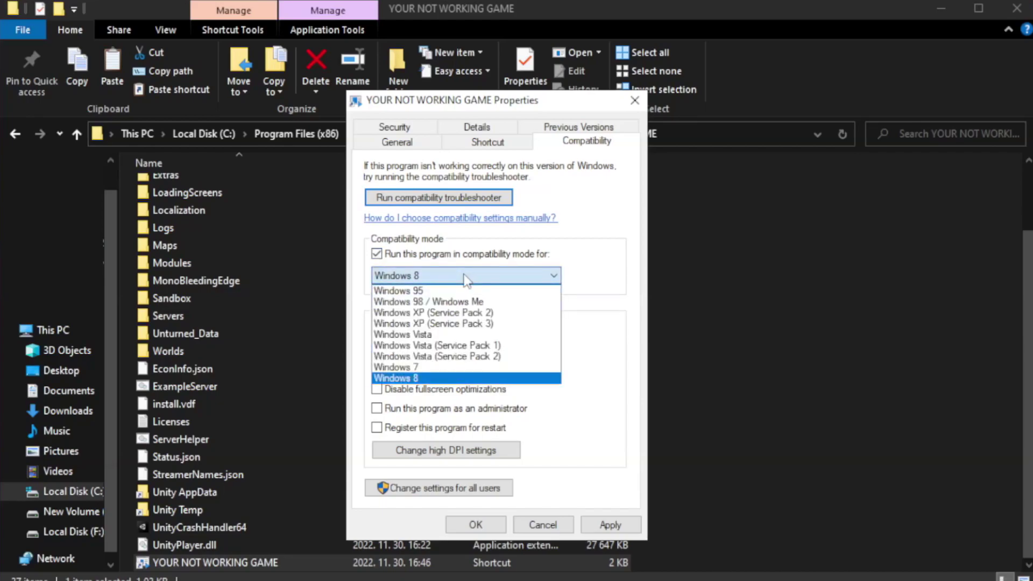
click(438, 378)
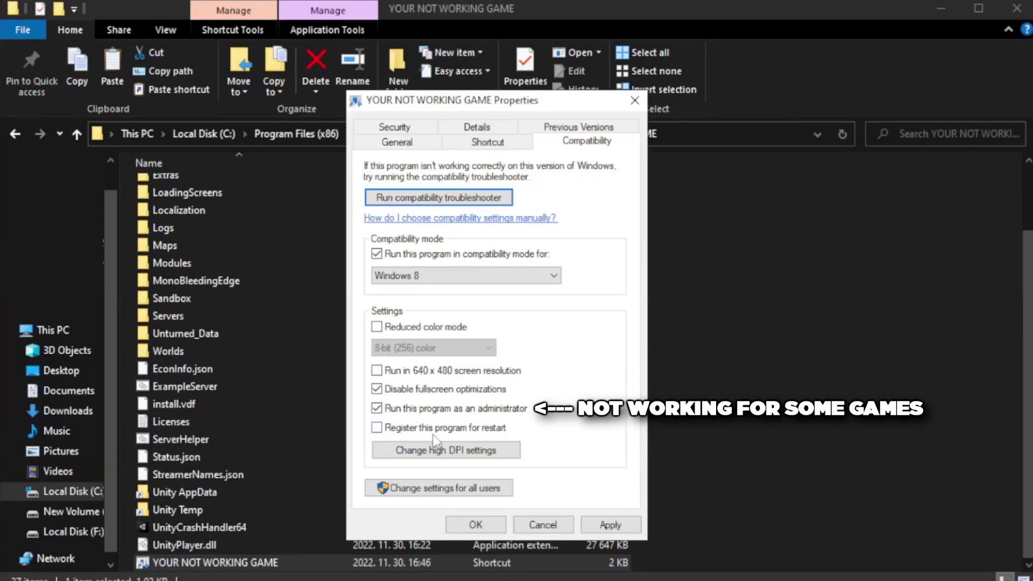
click(609, 530)
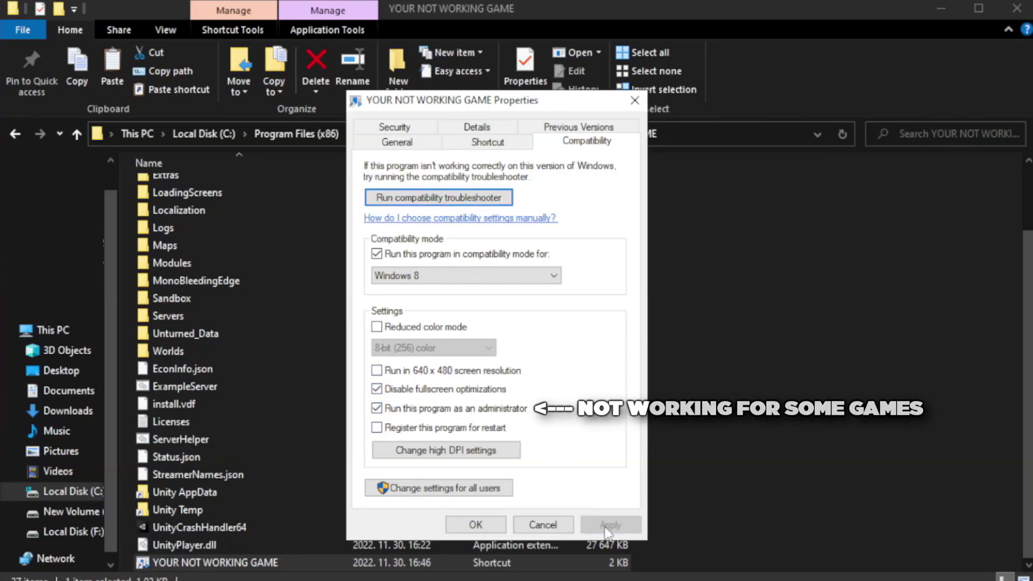
click(475, 526)
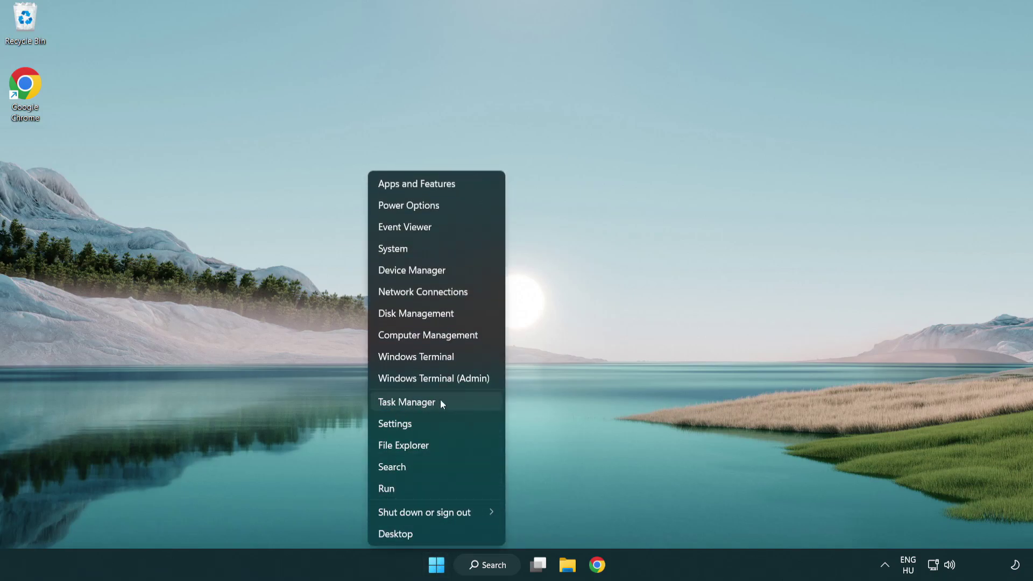
Disable Terminal, Phone Link, Cortana and Windows Security notifications in Task Manager's Startup apps, then close it
click(457, 407)
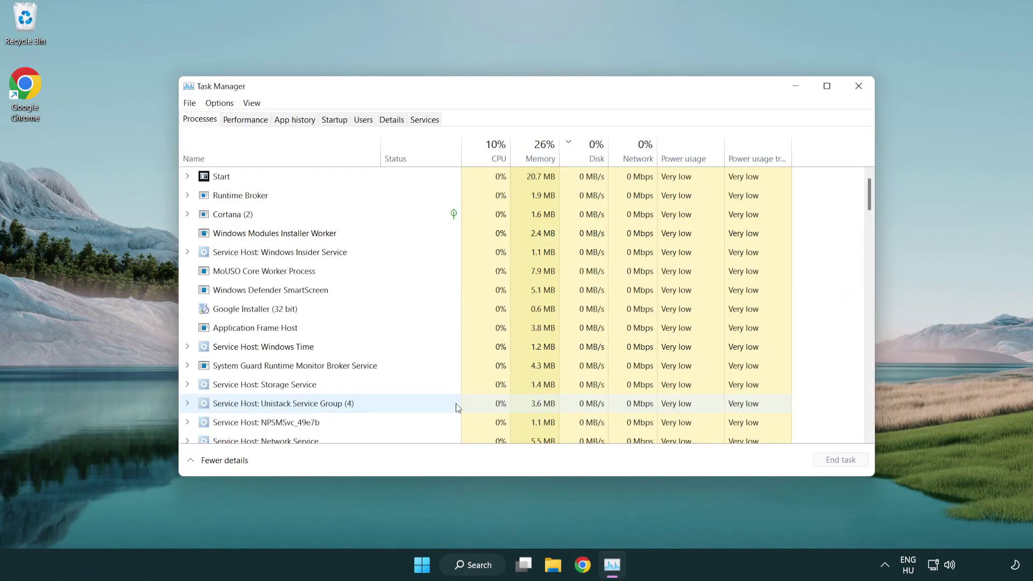
click(338, 123)
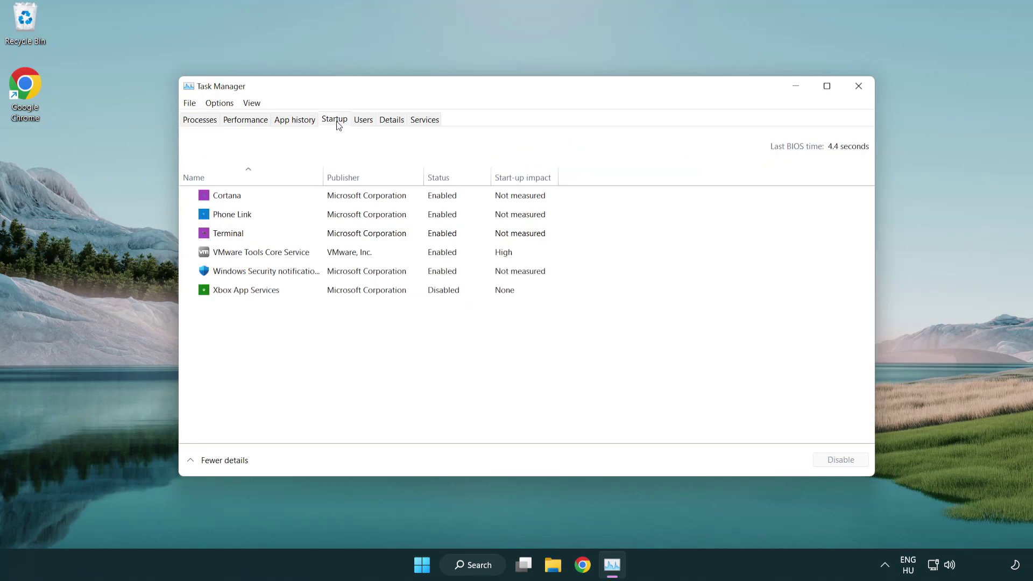
click(338, 236)
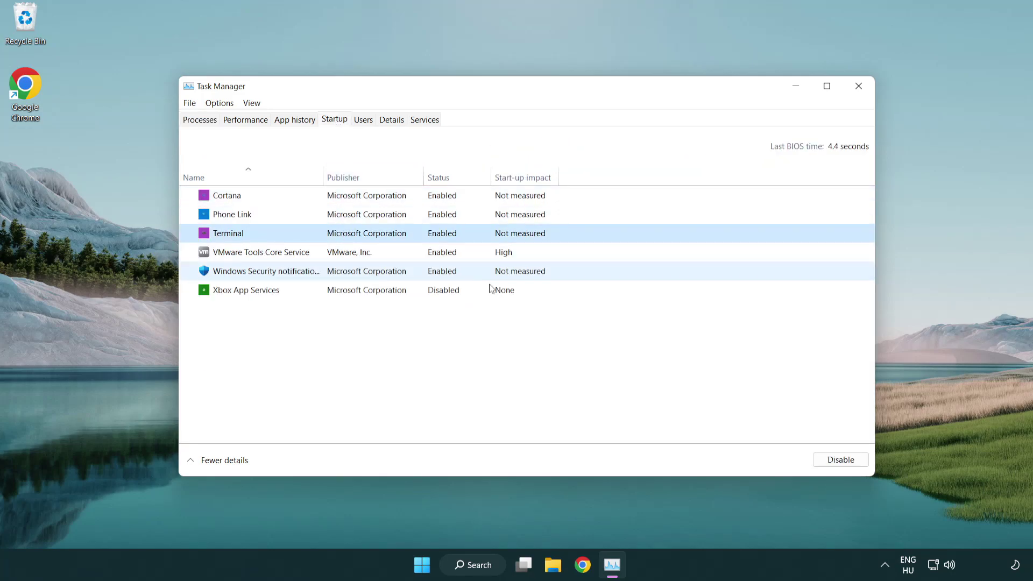
click(822, 460)
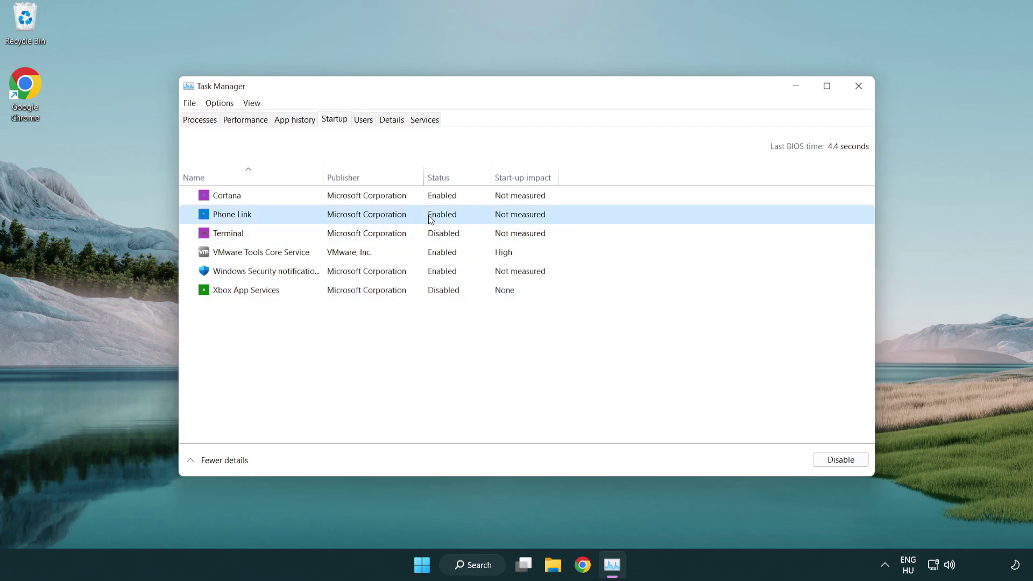
click(837, 461)
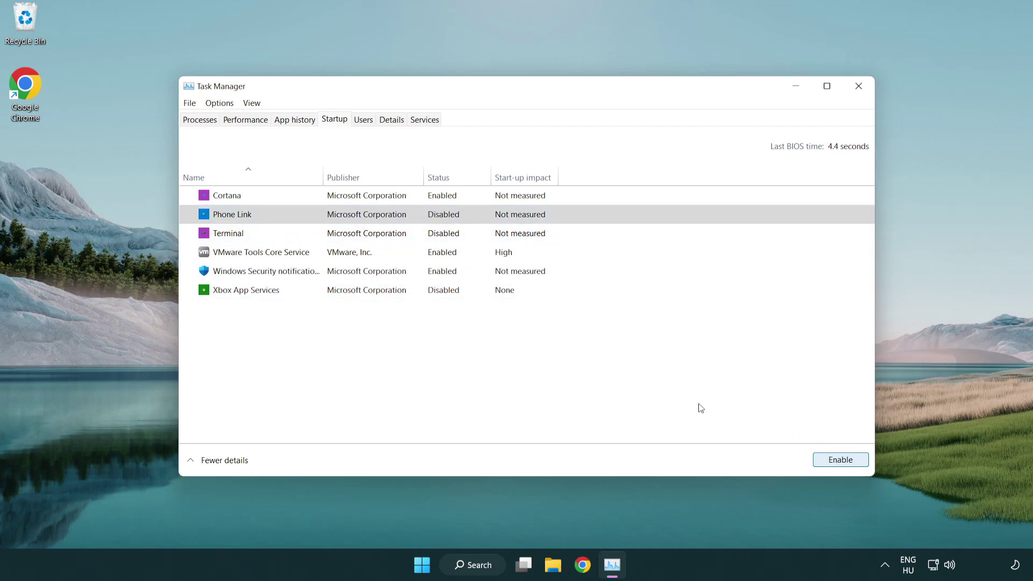
click(369, 202)
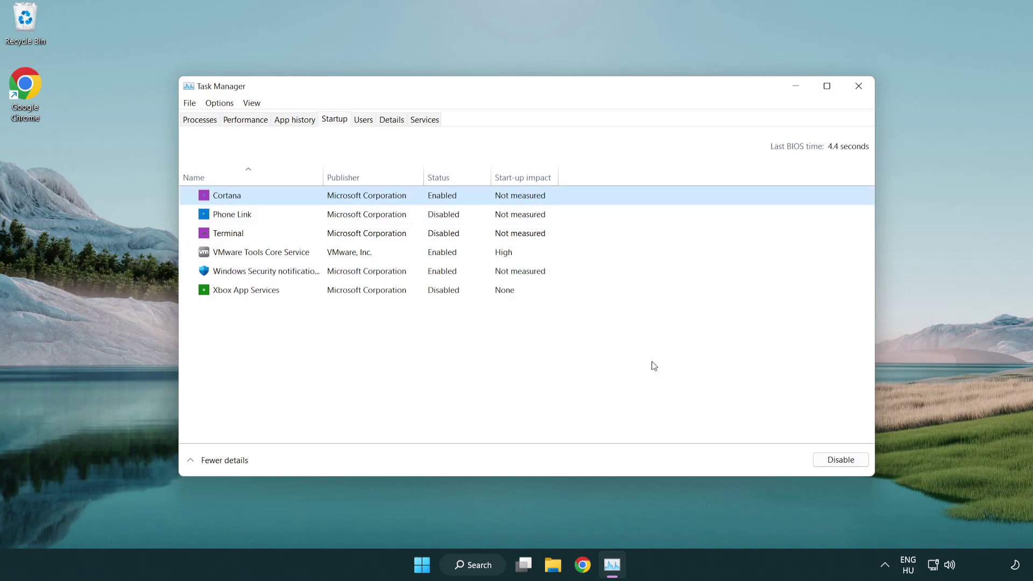
click(839, 461)
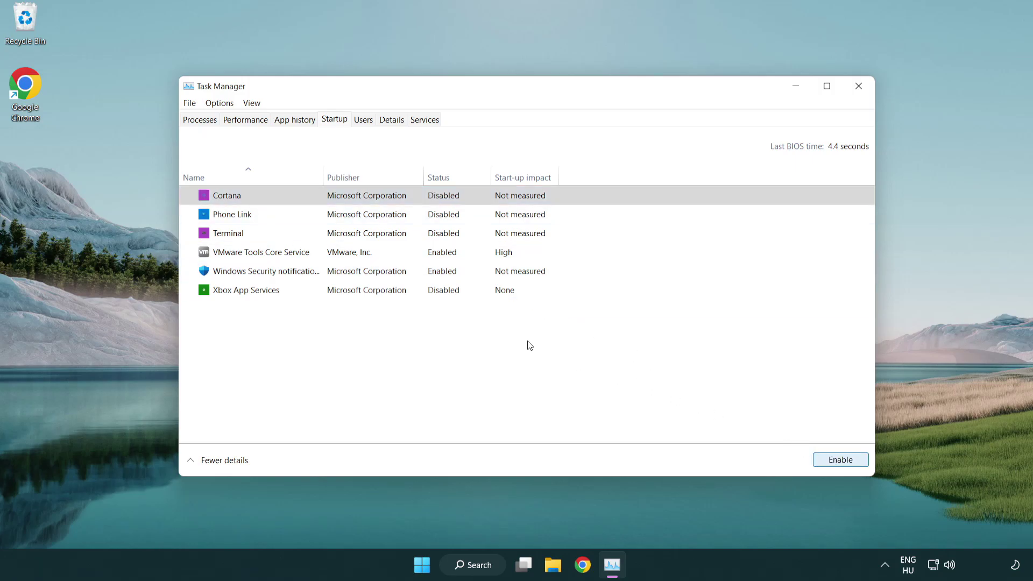
click(491, 276)
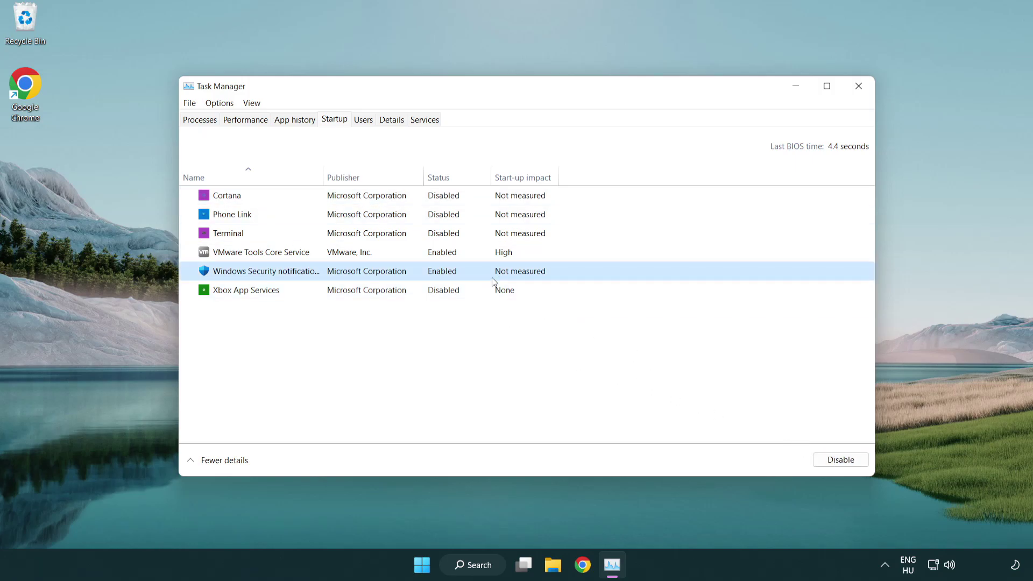
click(835, 462)
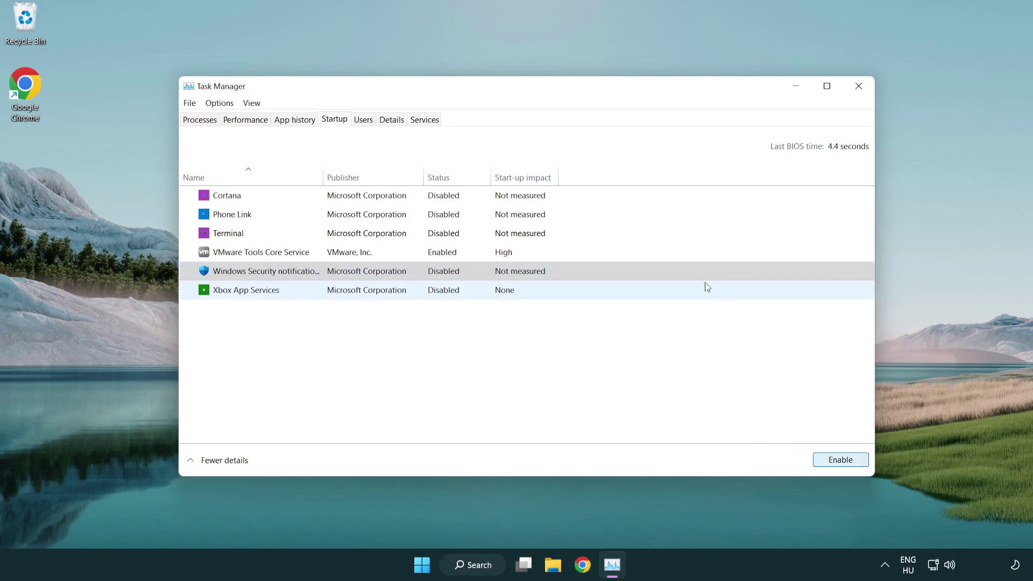
click(862, 93)
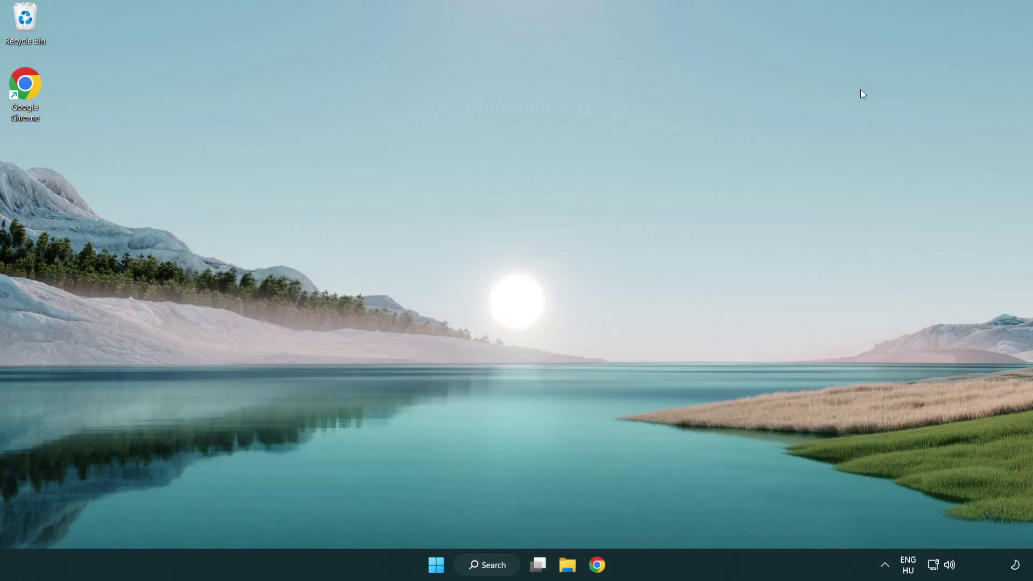
Download dxwebsetup.exe from the DirectX End-User Runtime page in Chrome and run it
click(598, 565)
scroll(428, 454, up, 1)
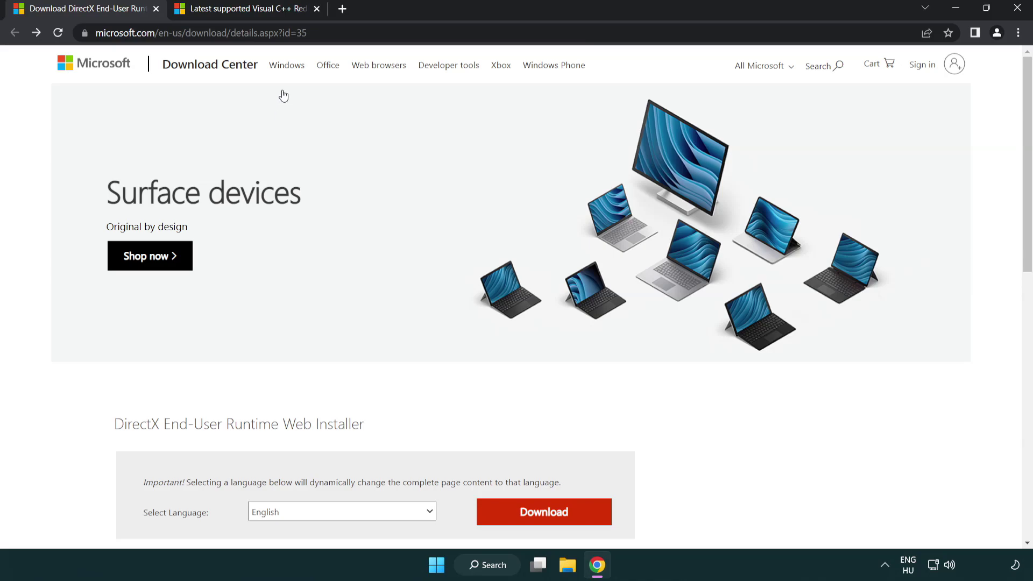
click(446, 33)
click(446, 36)
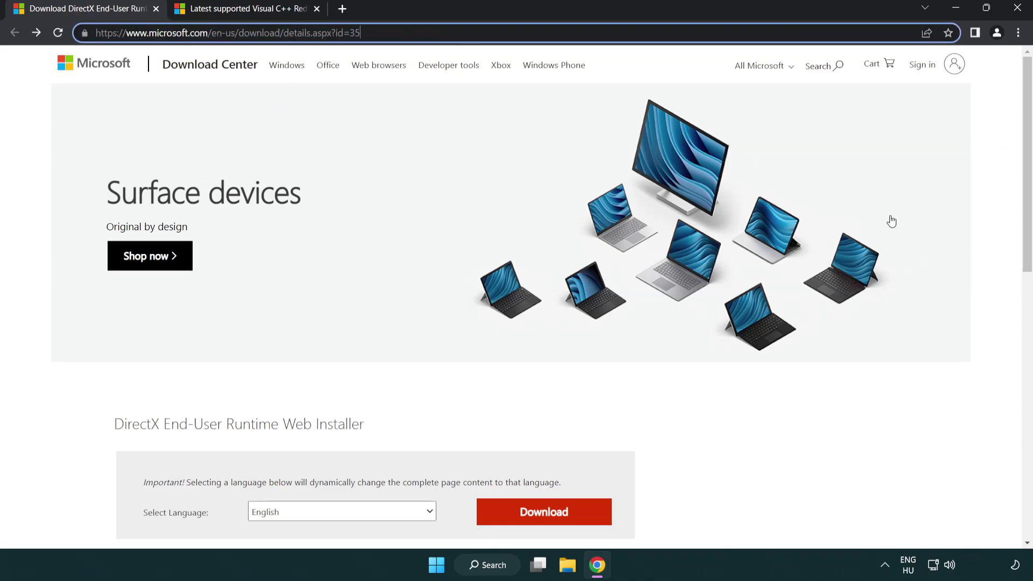
click(990, 235)
drag(1026, 235, 1026, 299)
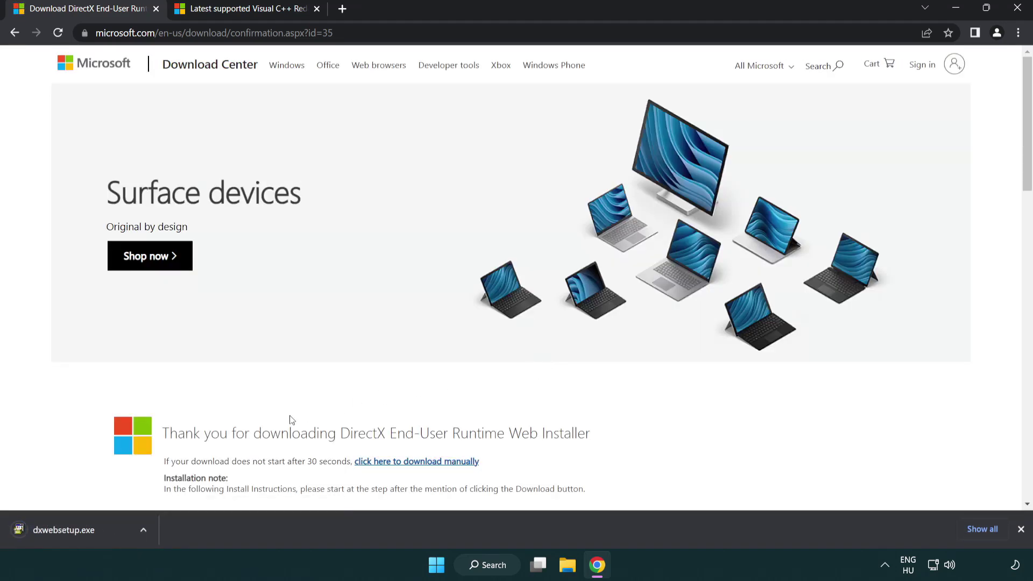
click(67, 532)
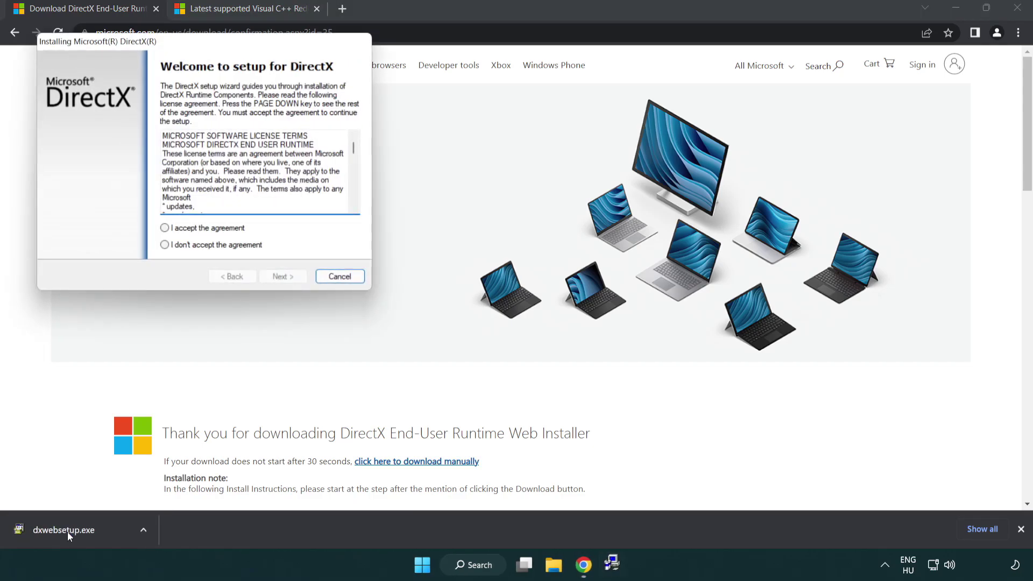
Accept the DirectX license, skip the Bing Bar, and run the setup through to Finish
drag(156, 47, 454, 163)
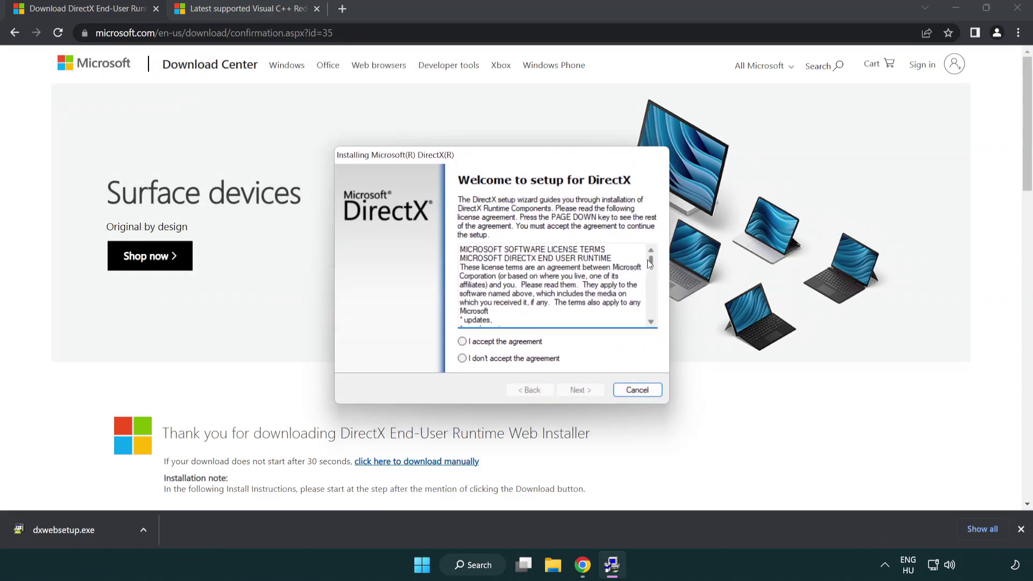
drag(651, 264, 650, 311)
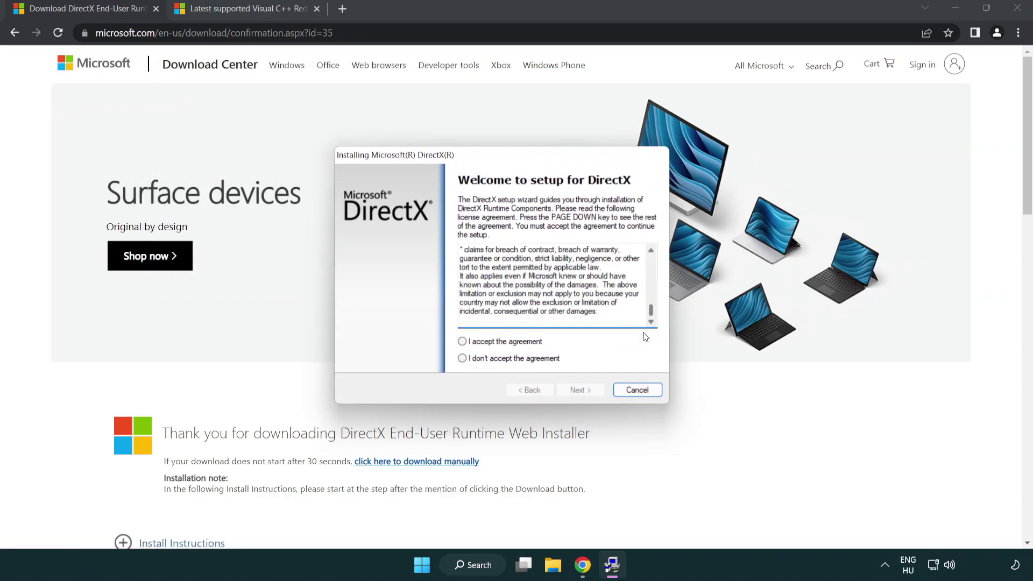
click(462, 342)
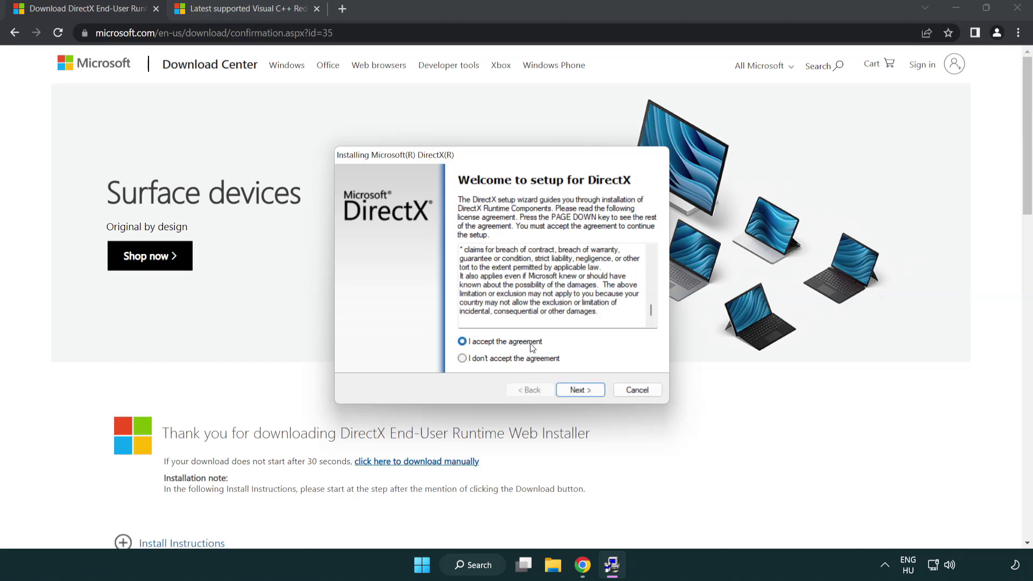
click(581, 391)
click(458, 303)
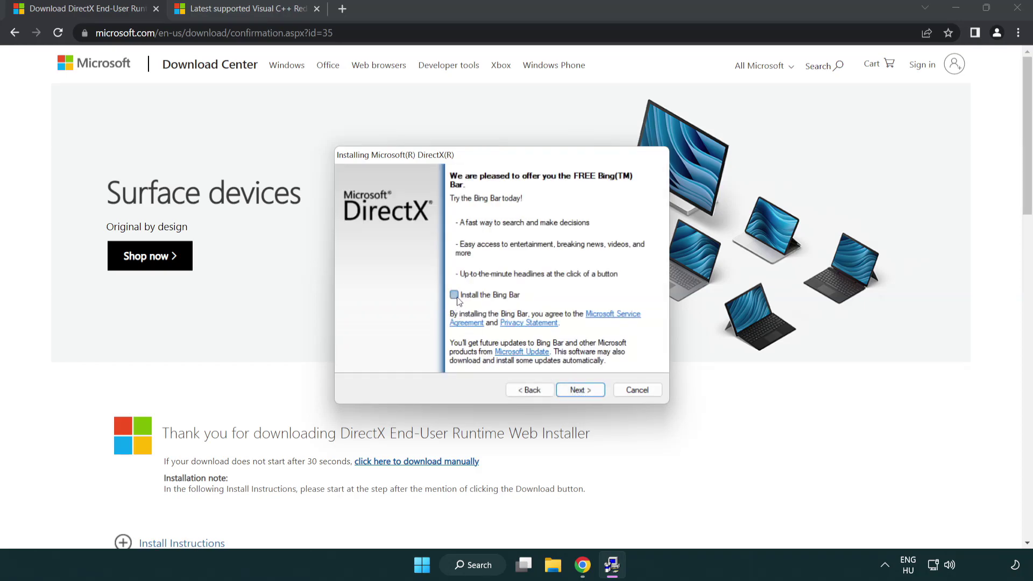
click(581, 391)
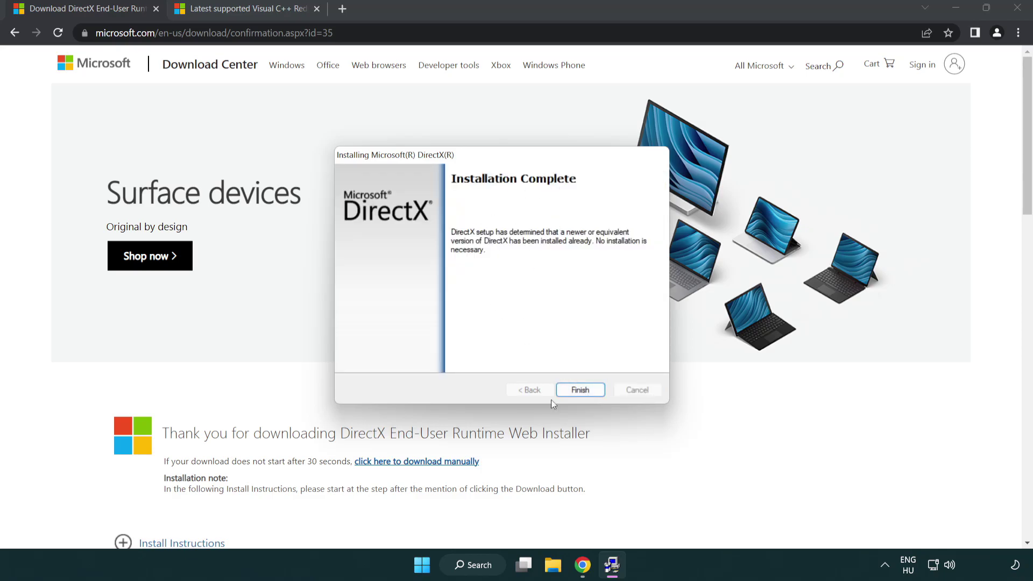
click(585, 395)
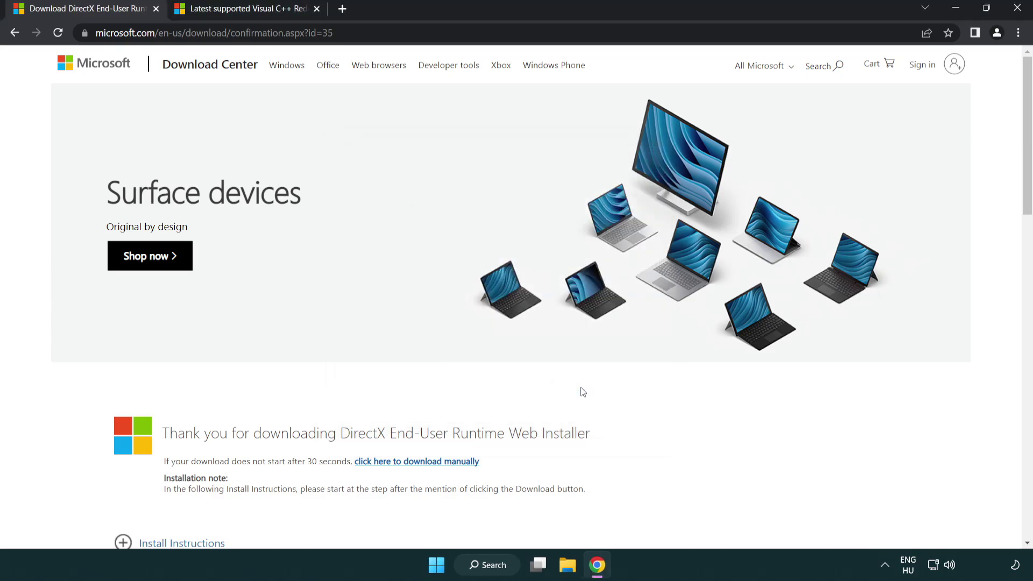
Close the DirectX tab and scroll down to the Visual C++ Redistributable downloads table
click(156, 9)
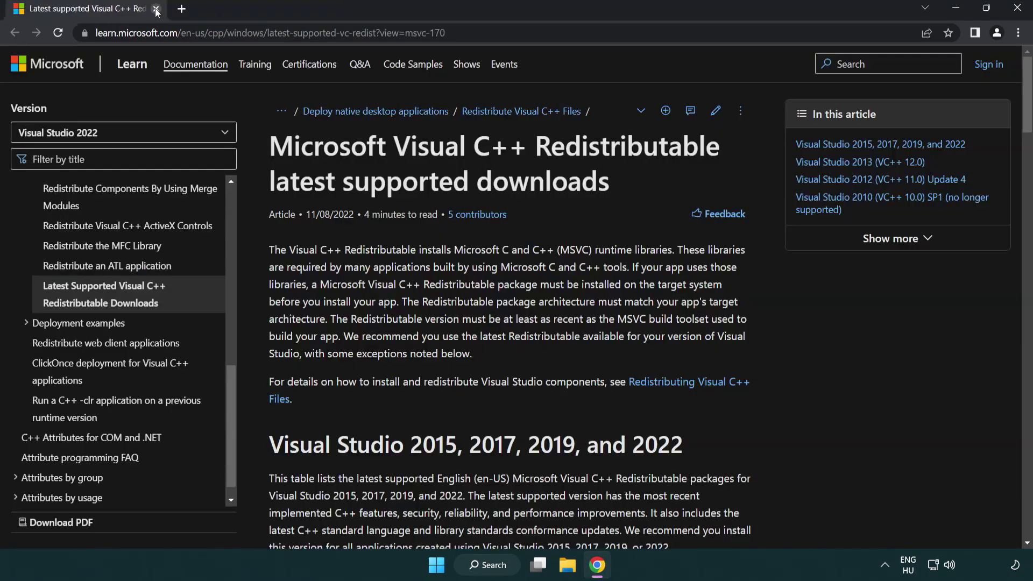
click(445, 33)
drag(445, 32, 386, 34)
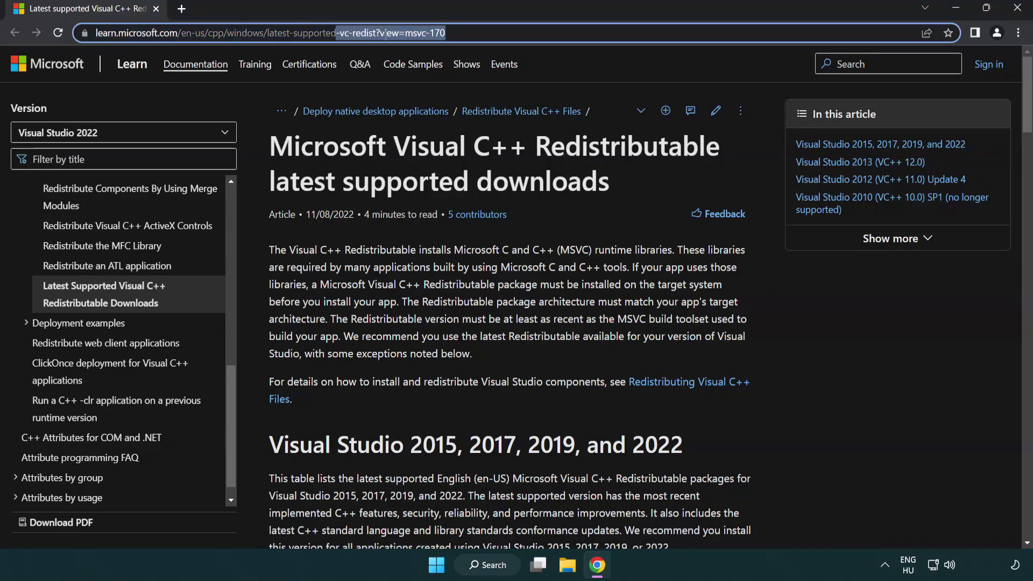
click(532, 170)
scroll(533, 181, down, 2)
scroll(533, 182, down, 3)
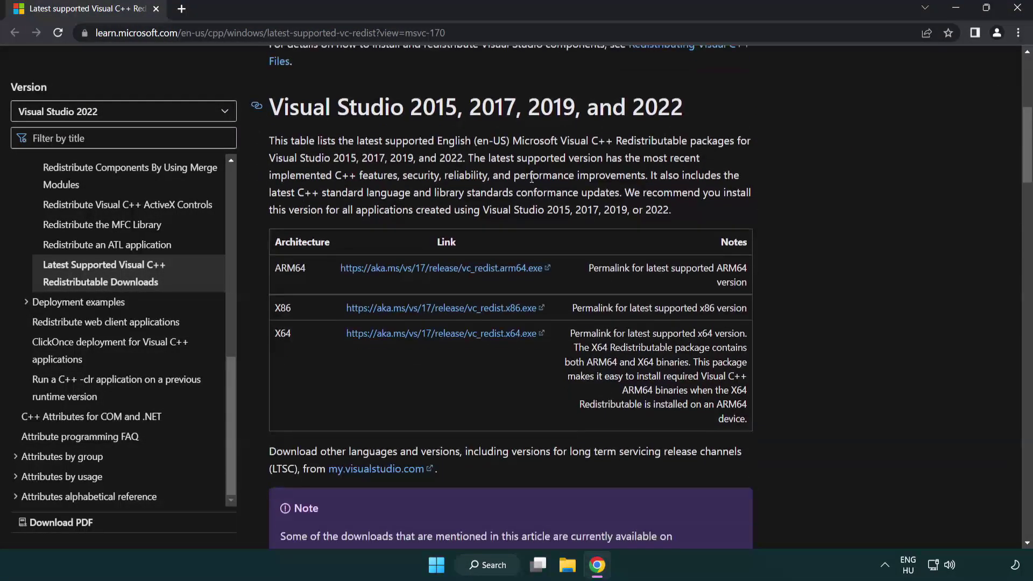
Download the ARM64, X86 and X64 redistributables and launch VC_redist.arm64.exe
click(423, 269)
click(428, 315)
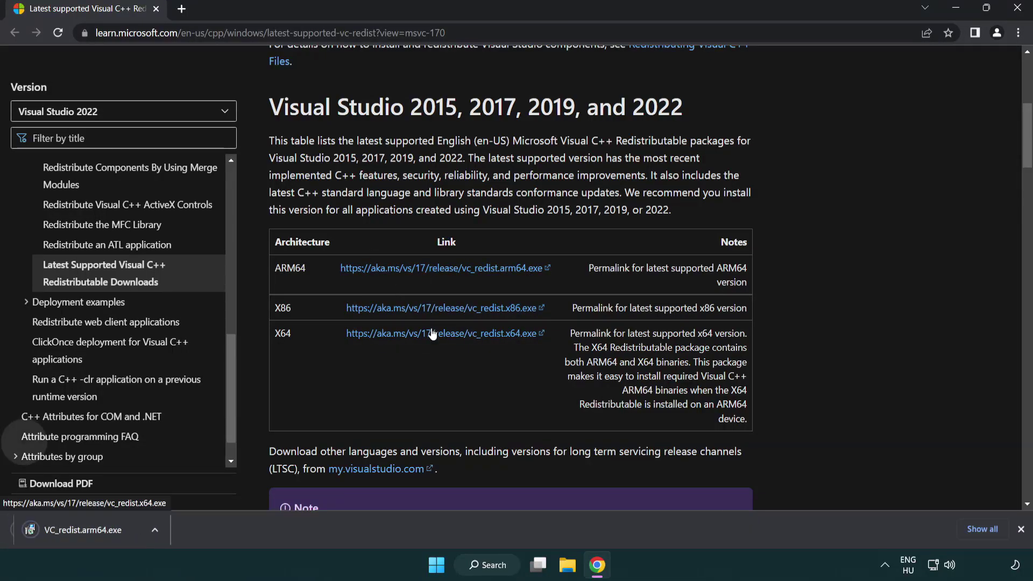
click(430, 334)
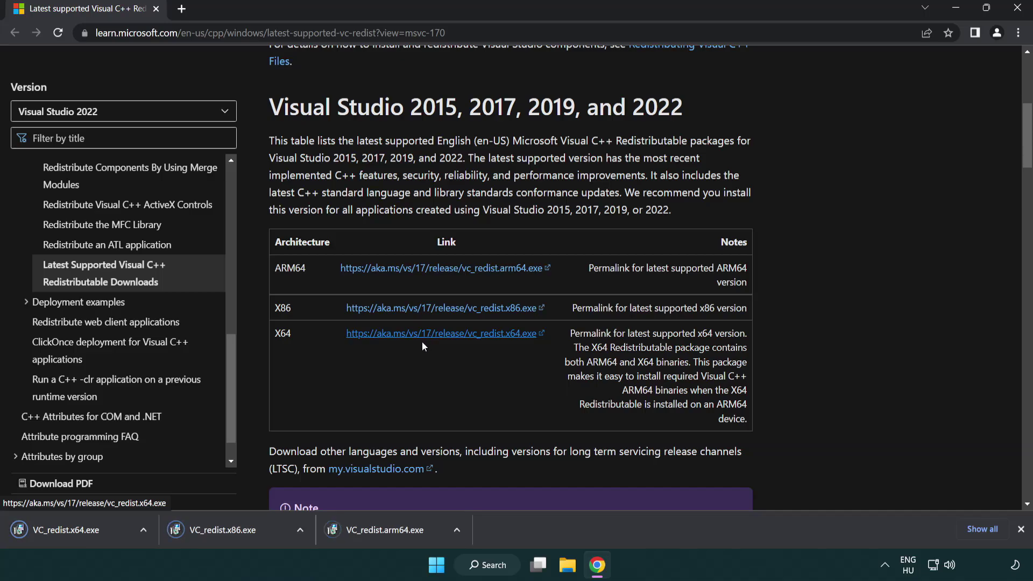
click(395, 537)
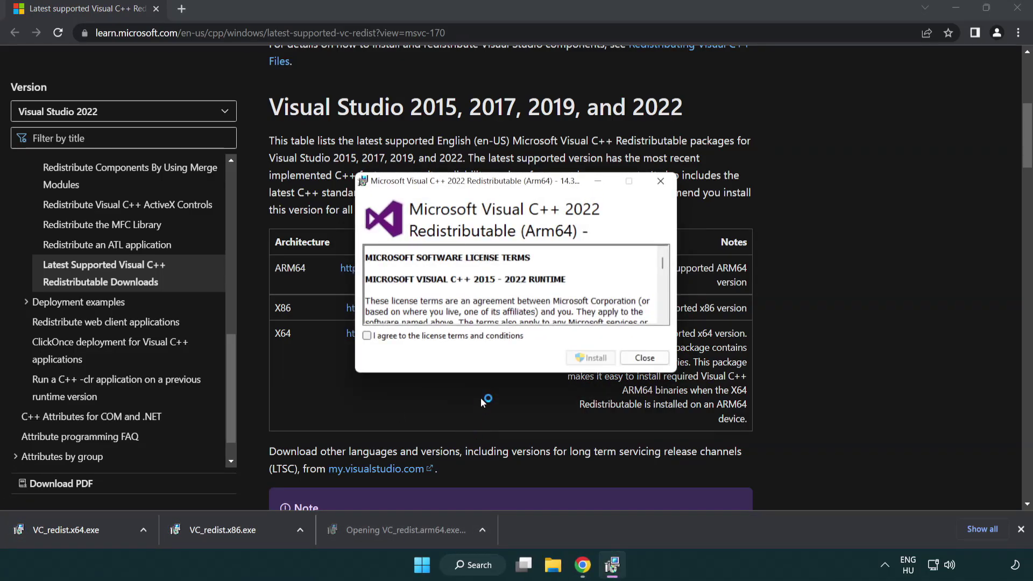
Accept the Arm64 license terms, try installing, and close the unsupported-processor failure screen
drag(661, 259, 674, 314)
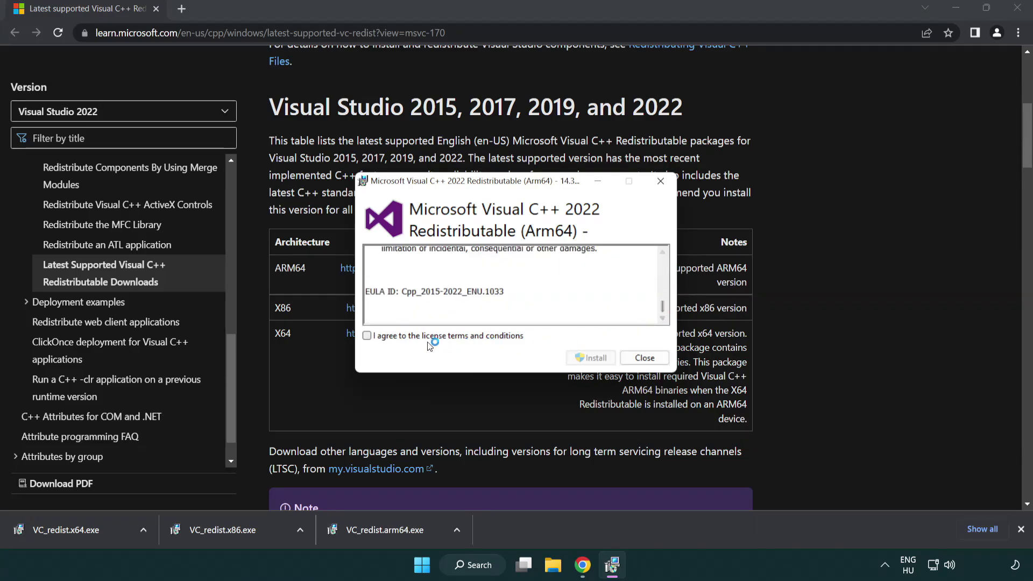
click(368, 335)
click(576, 358)
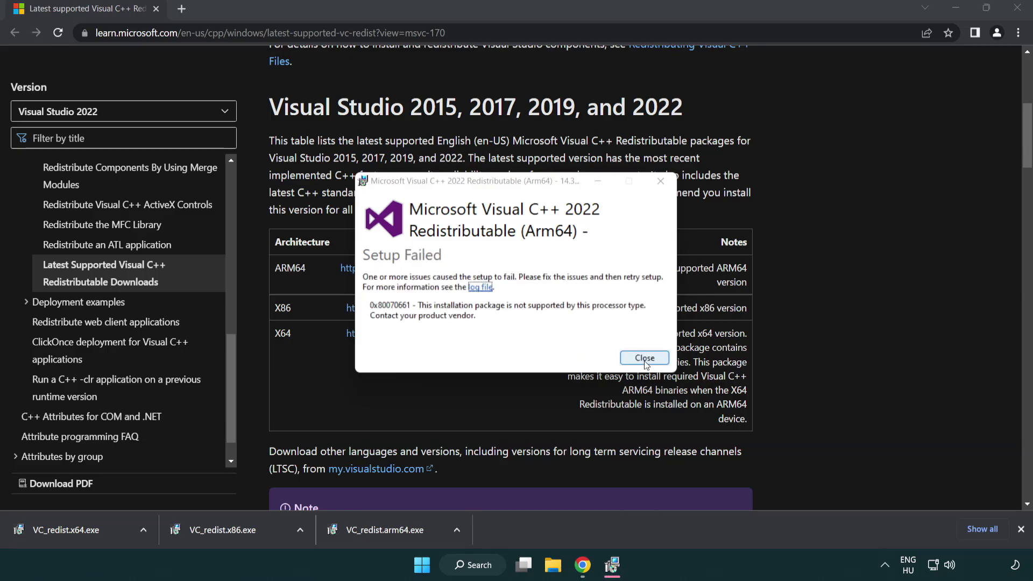
click(645, 359)
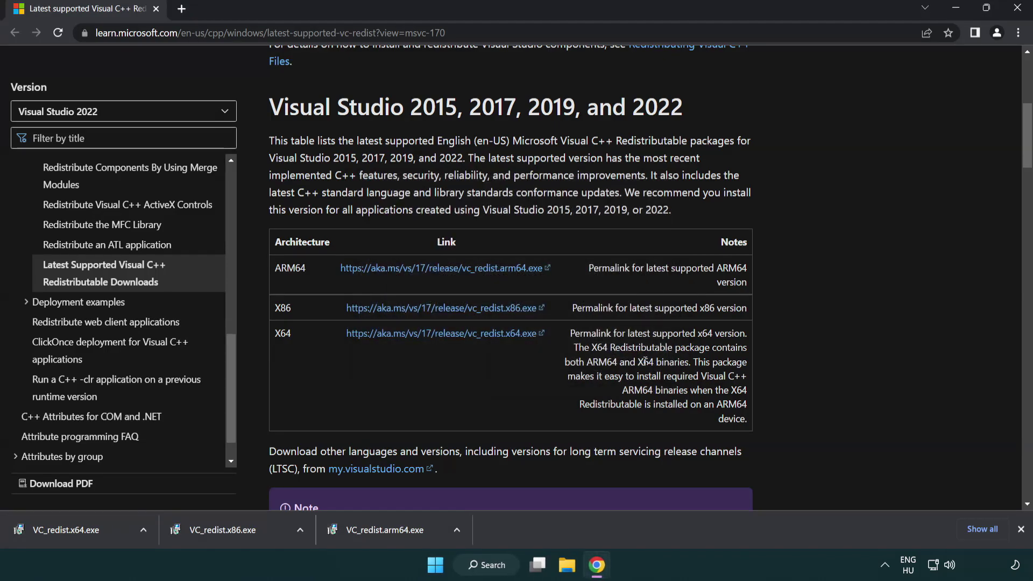
Install VC_redist.x86.exe and VC_redist.x64.exe, closing each on success, then close Chrome
click(231, 536)
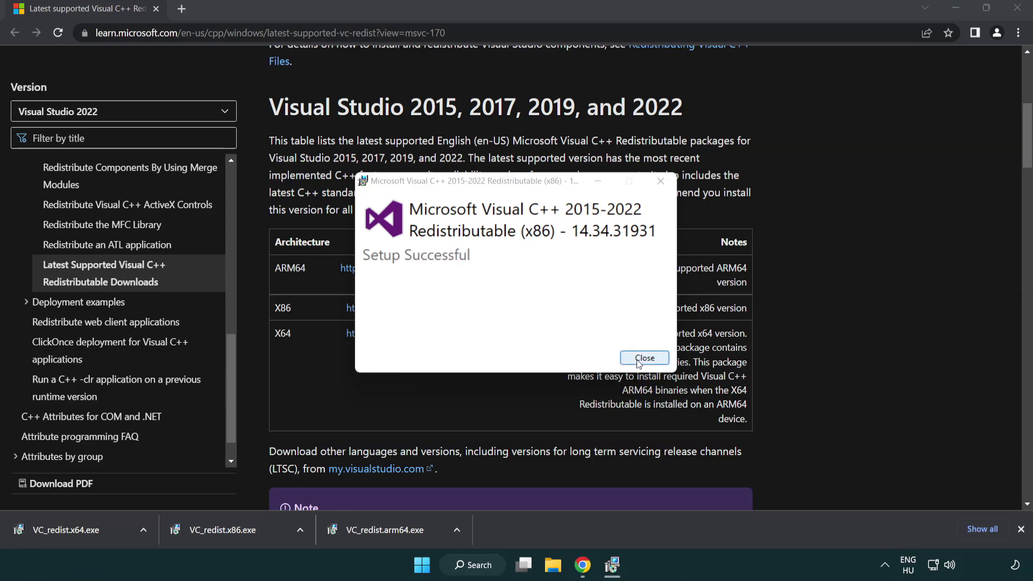
click(646, 359)
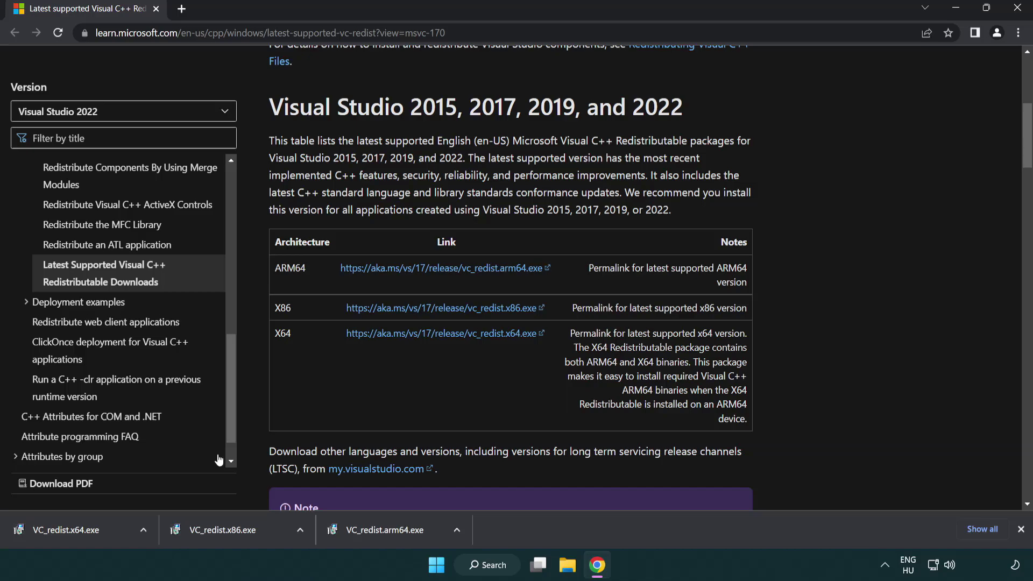
click(77, 531)
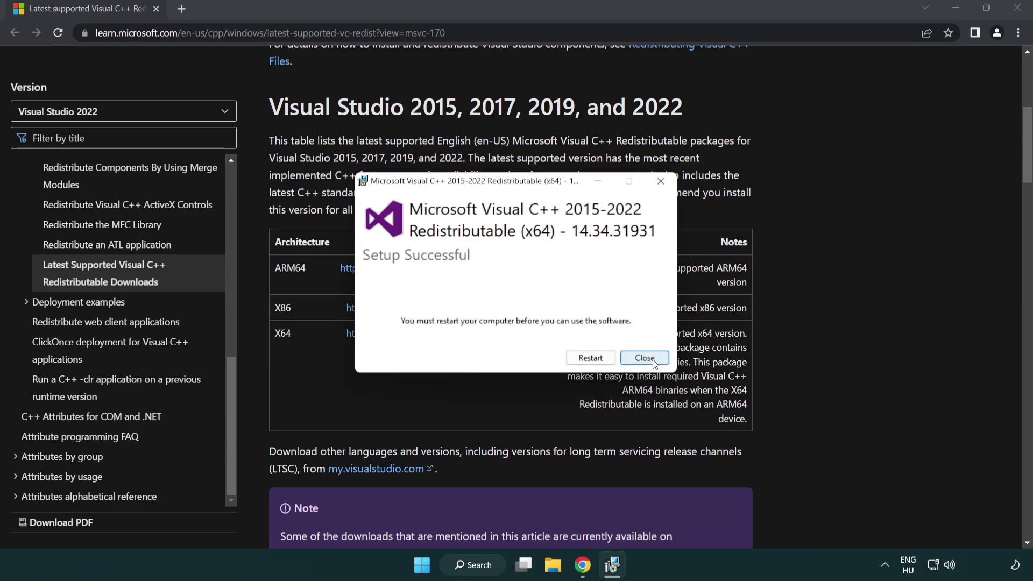
click(653, 361)
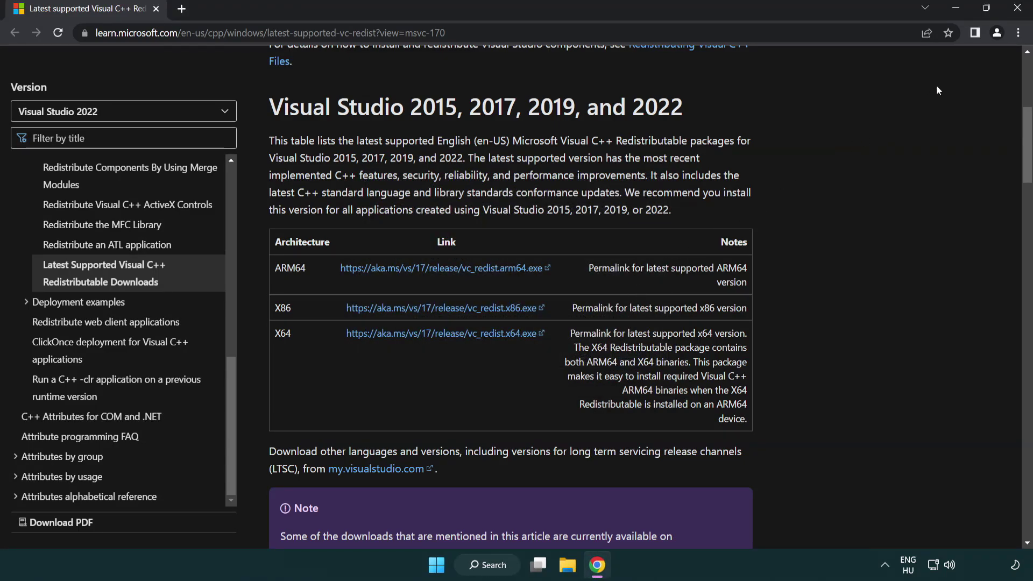
click(1019, 10)
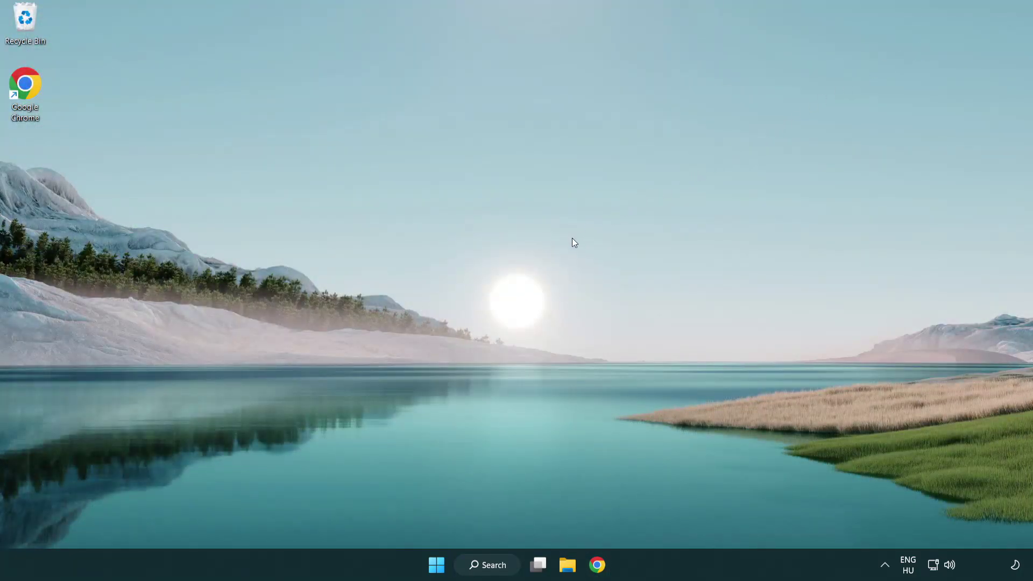
Launch Command Prompt as administrator from search and run sfc /scannow
click(477, 565)
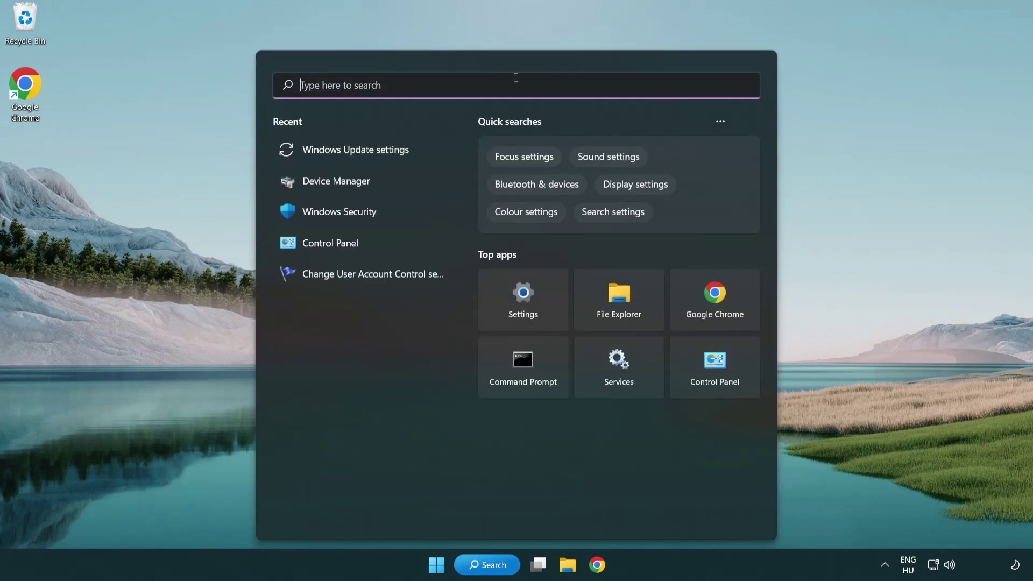
text(cmd)
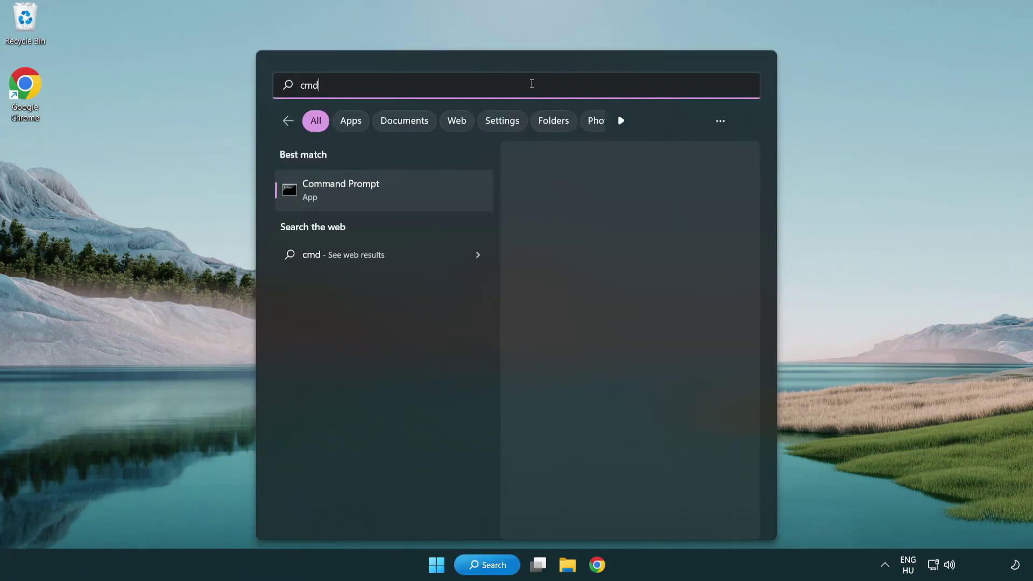
right_click(395, 197)
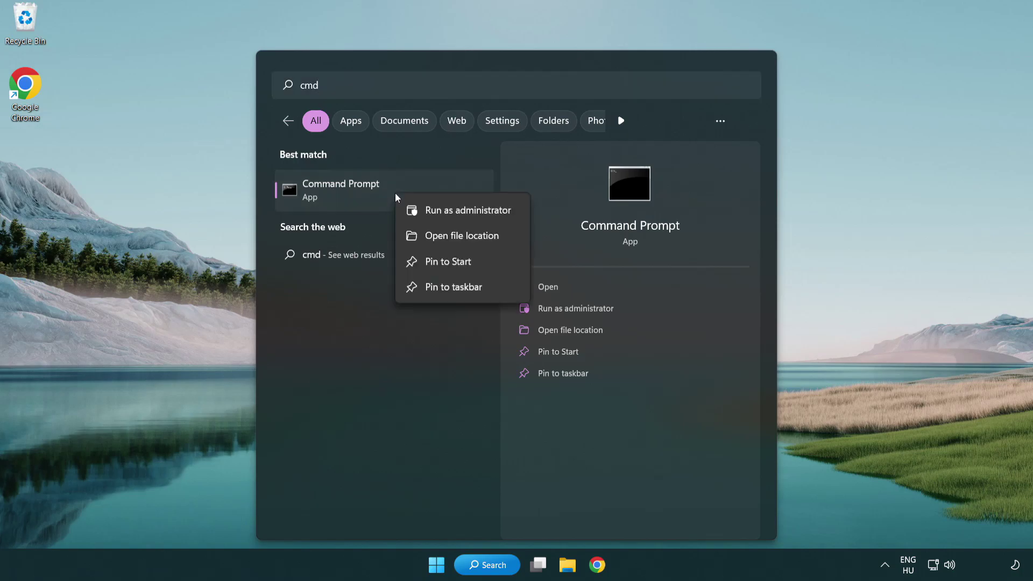
click(468, 211)
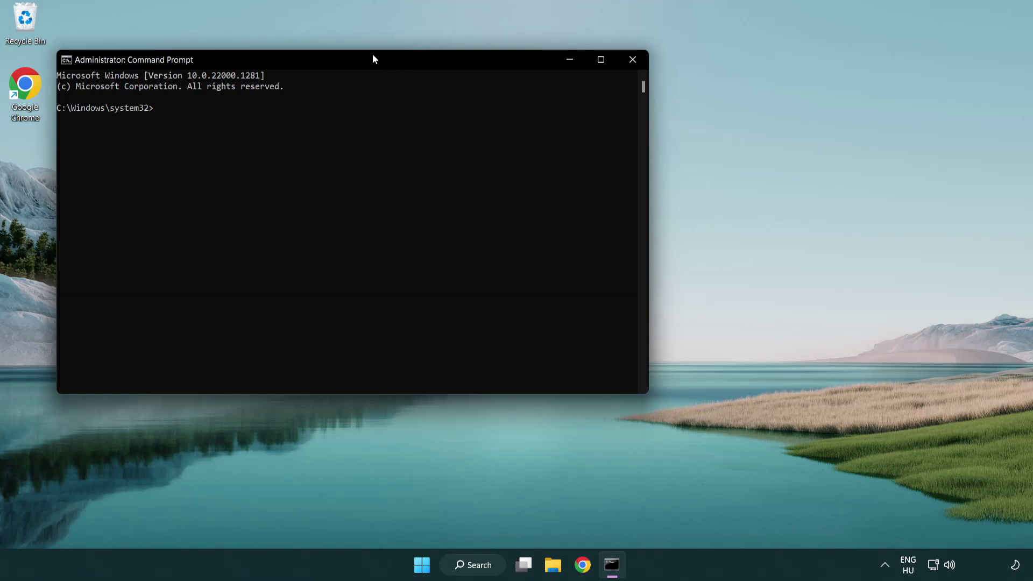
drag(373, 53, 520, 104)
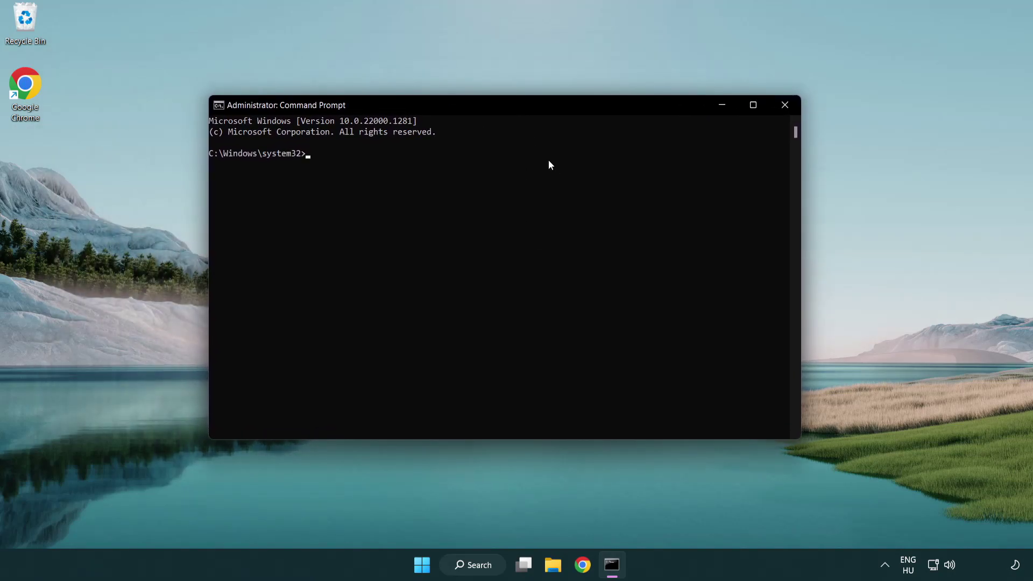
text(sfc /)
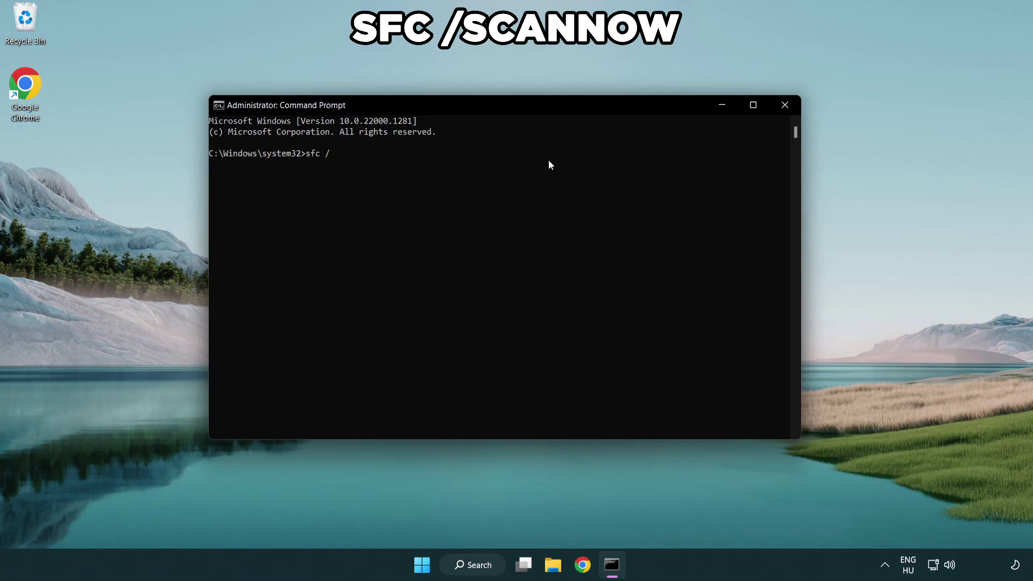
text(scannow)
key(Return)
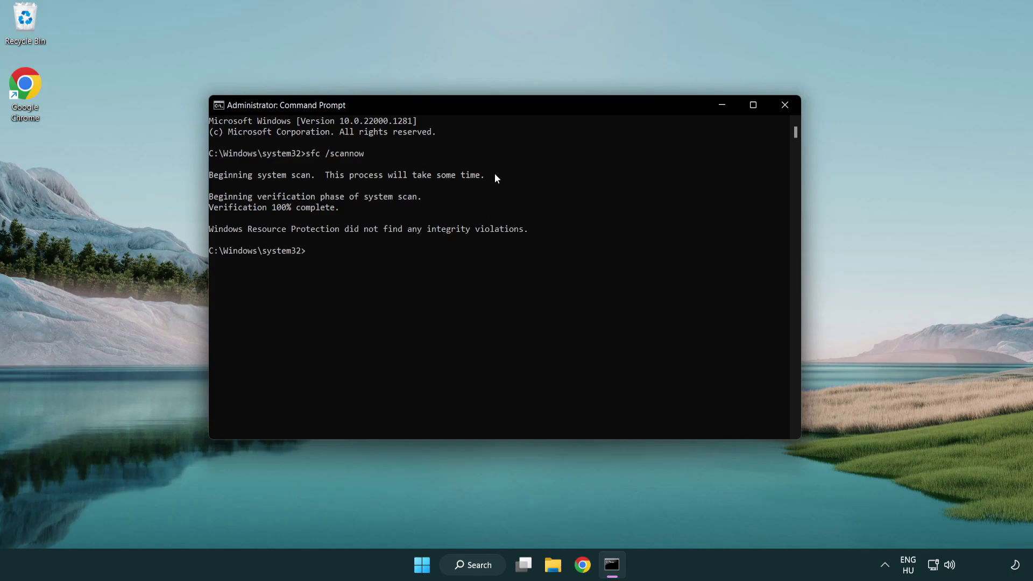
click(785, 105)
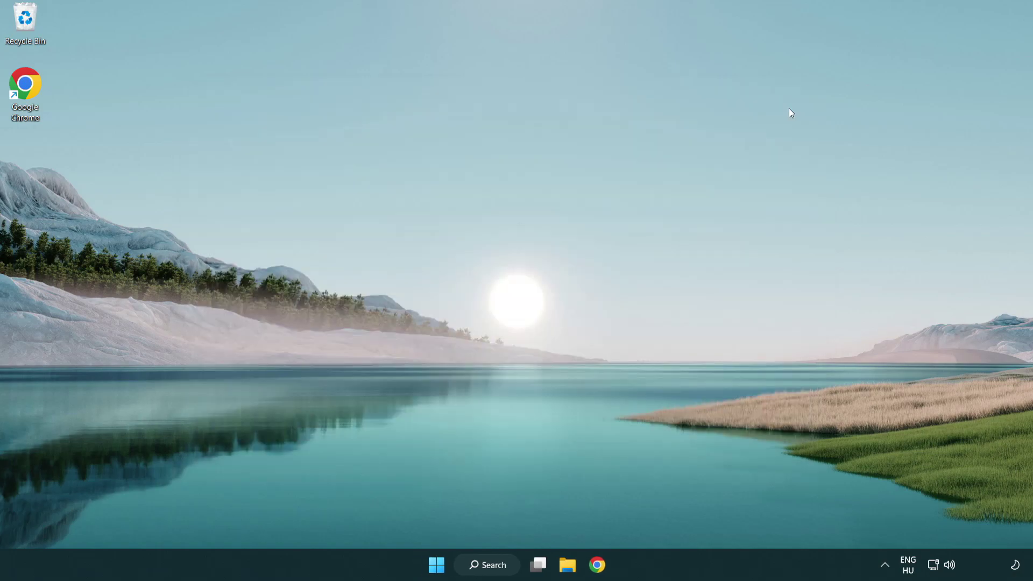
key(super)
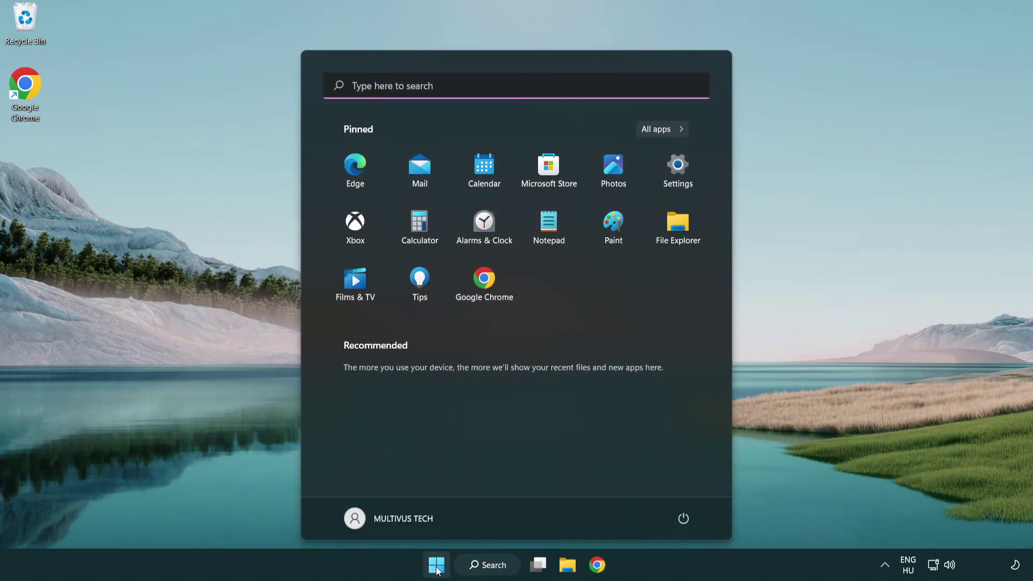
click(684, 517)
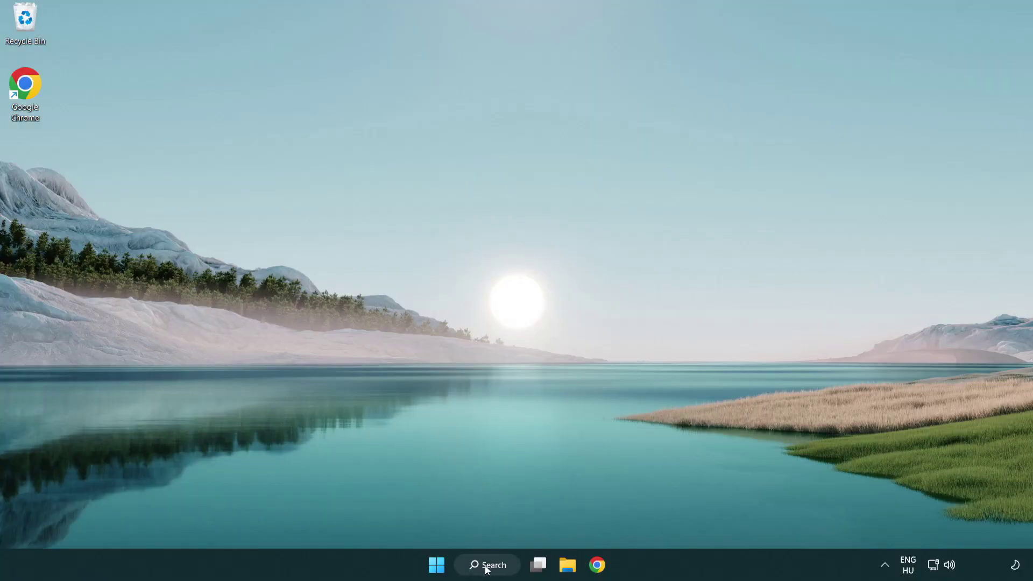
Open Windows Security and scroll its Virus & threat protection Manage settings page down to Exclusions
click(491, 571)
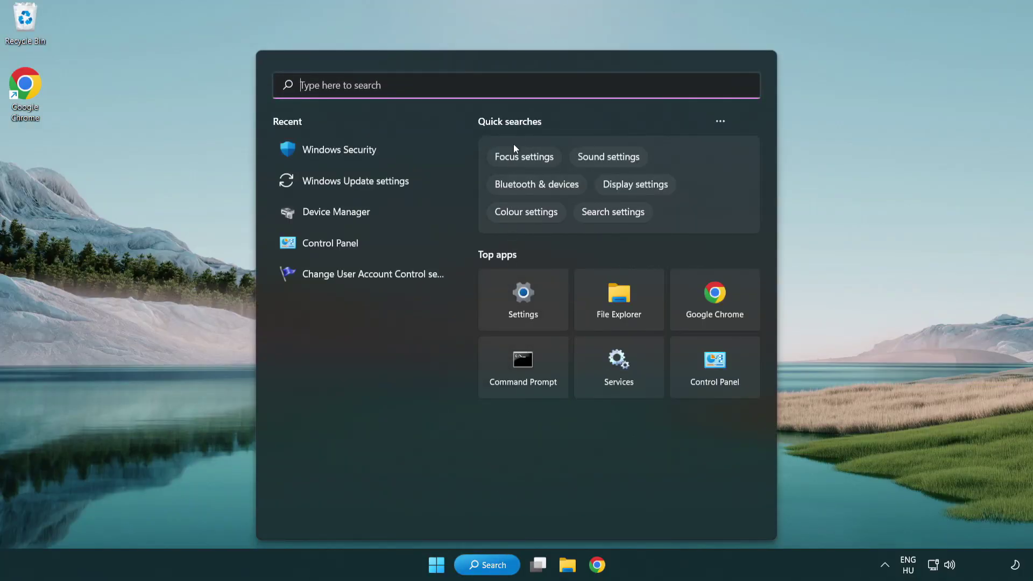
text(sec)
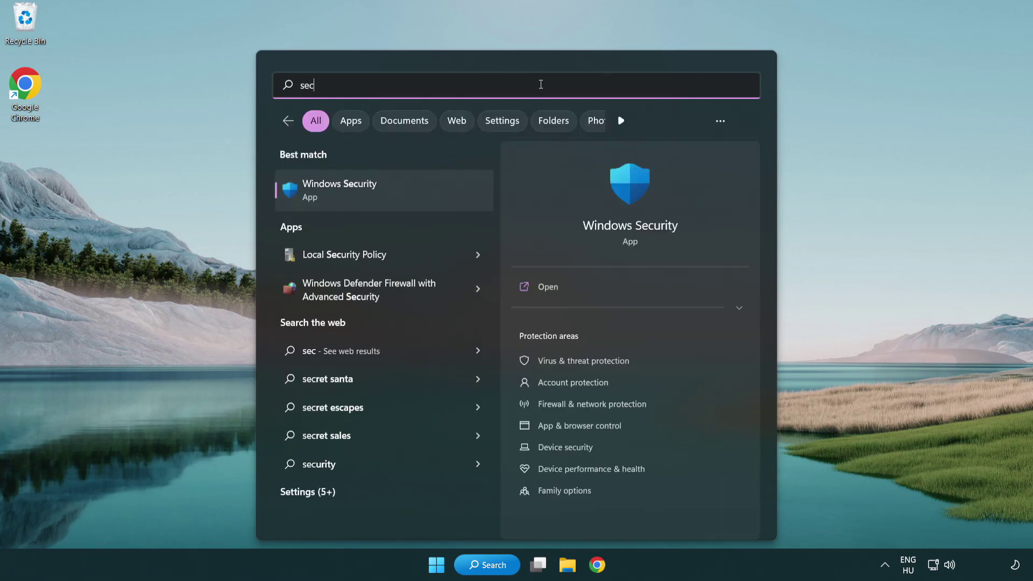
text(uri)
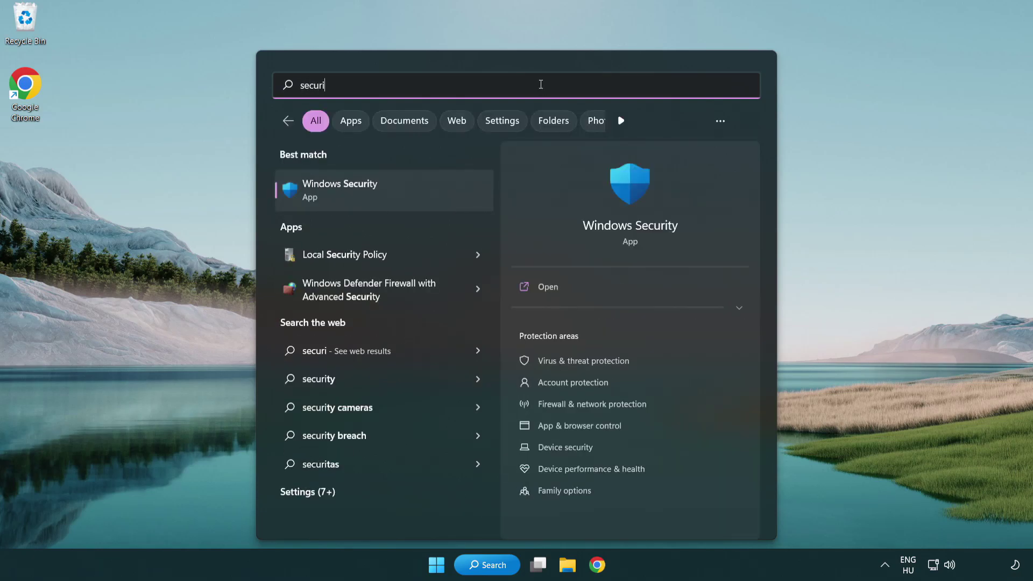
text(ty)
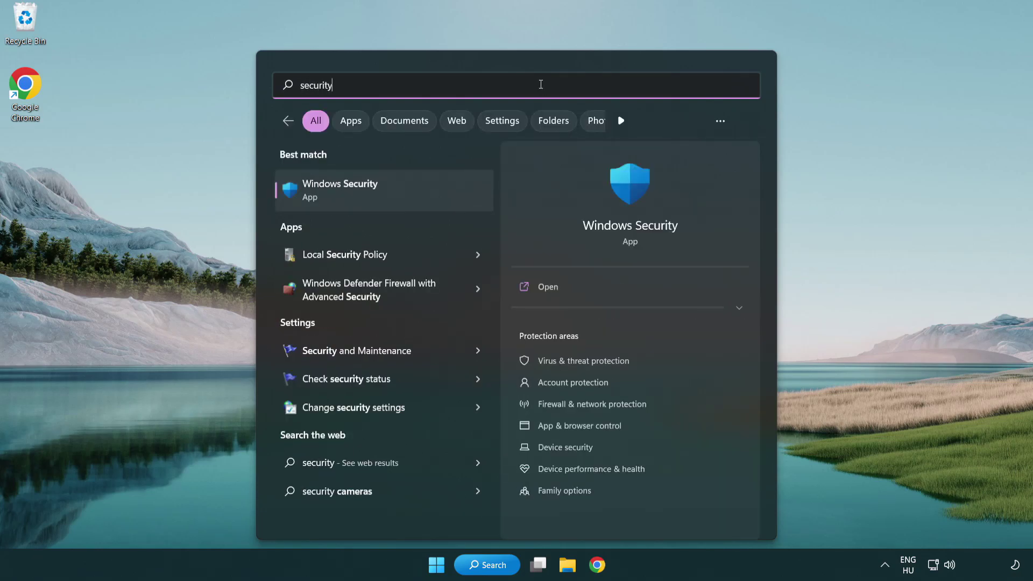
click(423, 200)
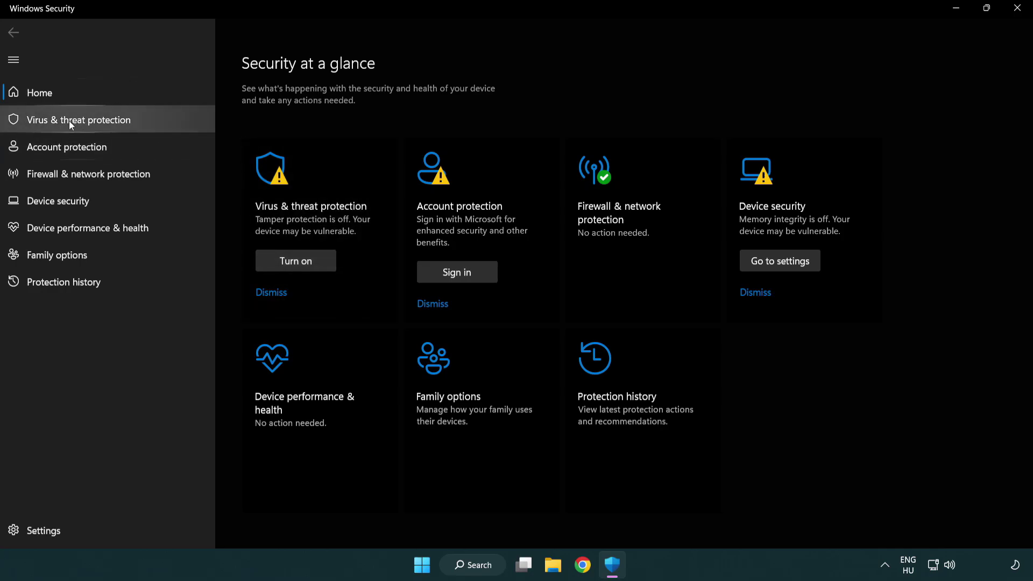
click(156, 124)
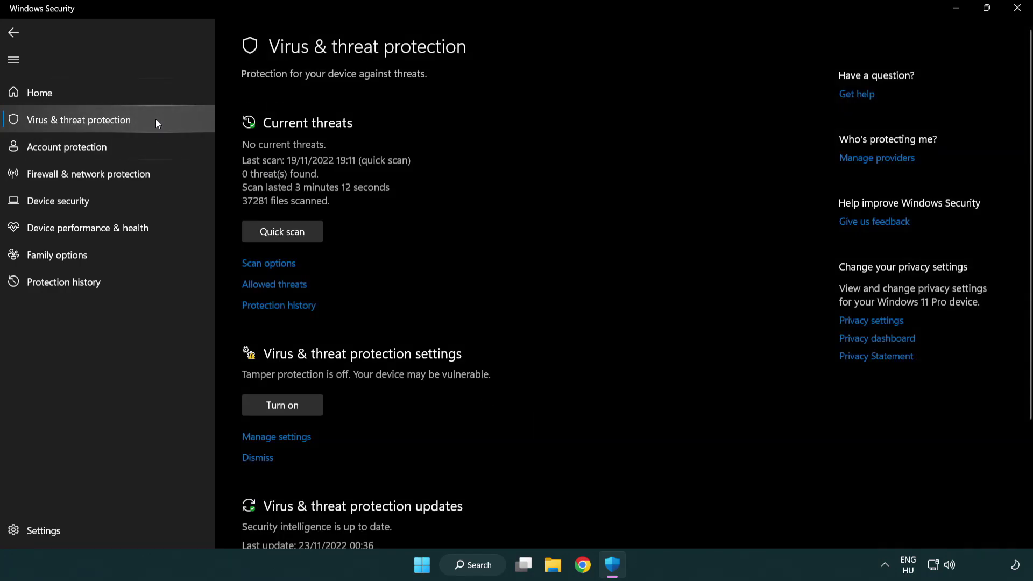
scroll(269, 215, down, 2)
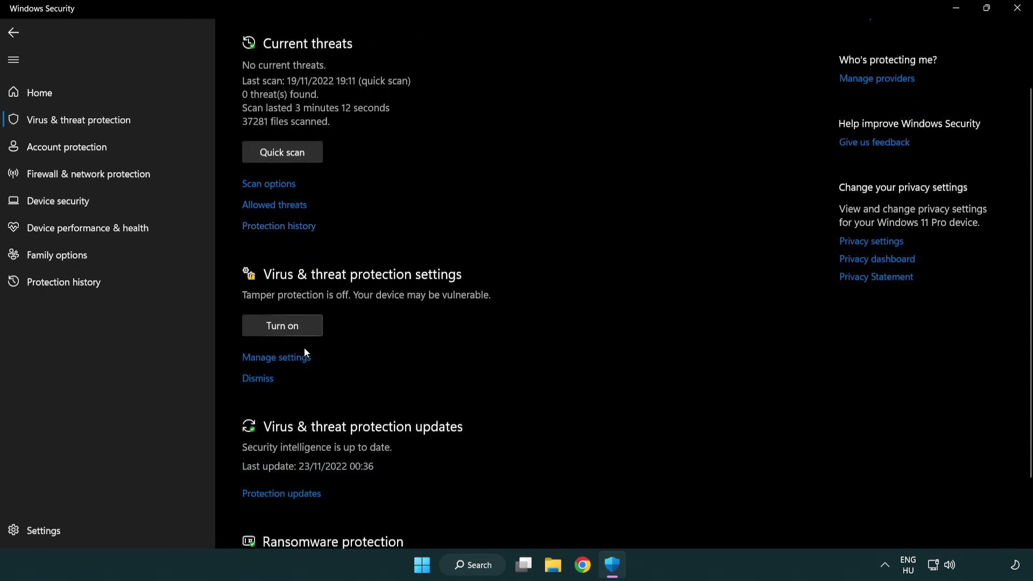
click(275, 360)
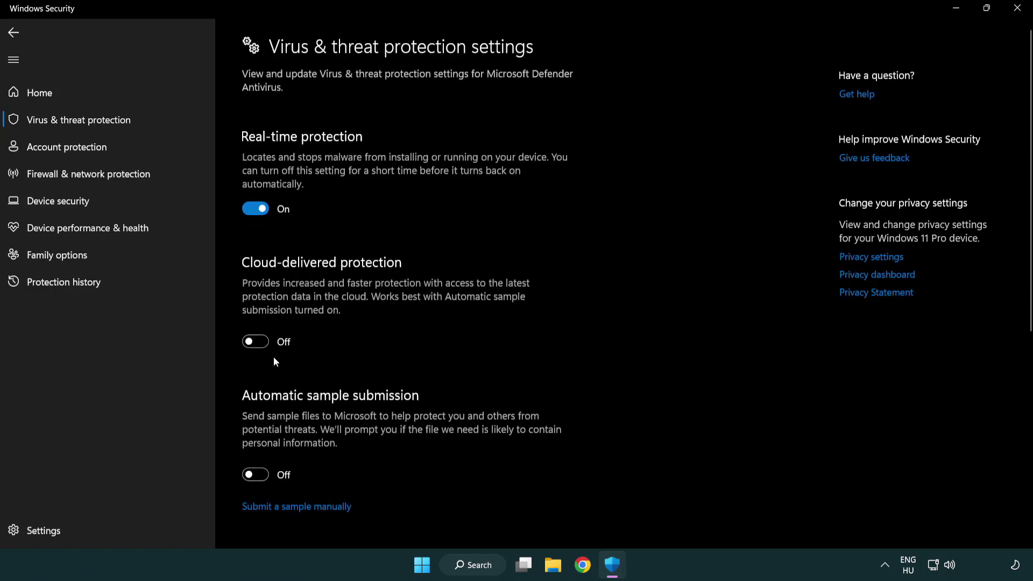
scroll(275, 358, down, 8)
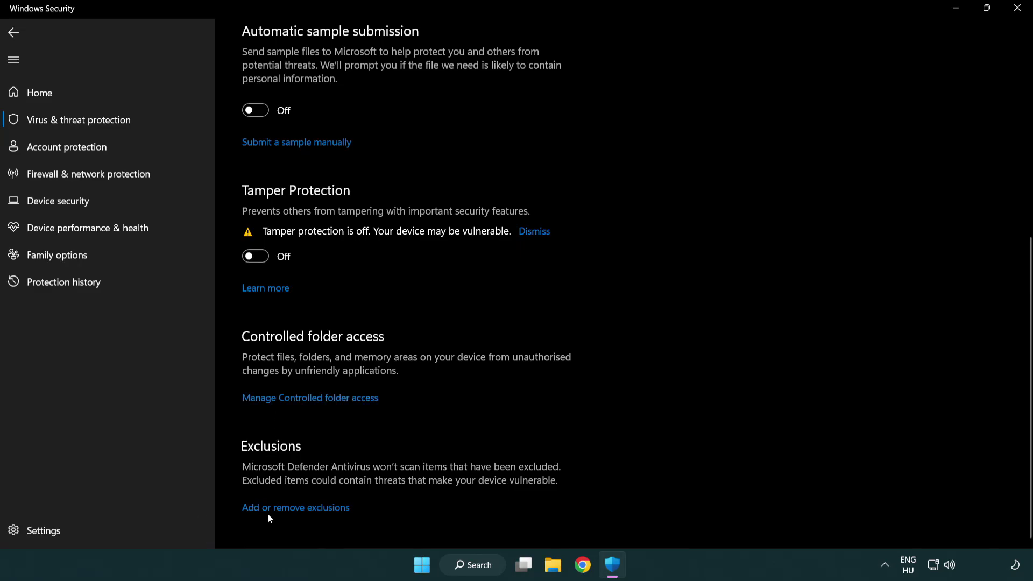
Start adding a File exclusion from Add or remove exclusions
click(300, 511)
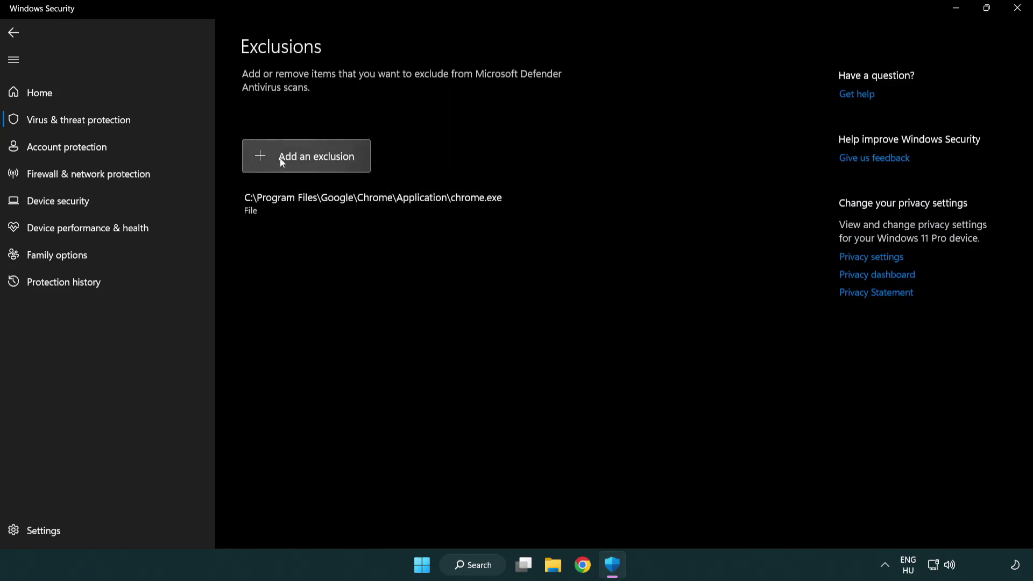
click(310, 158)
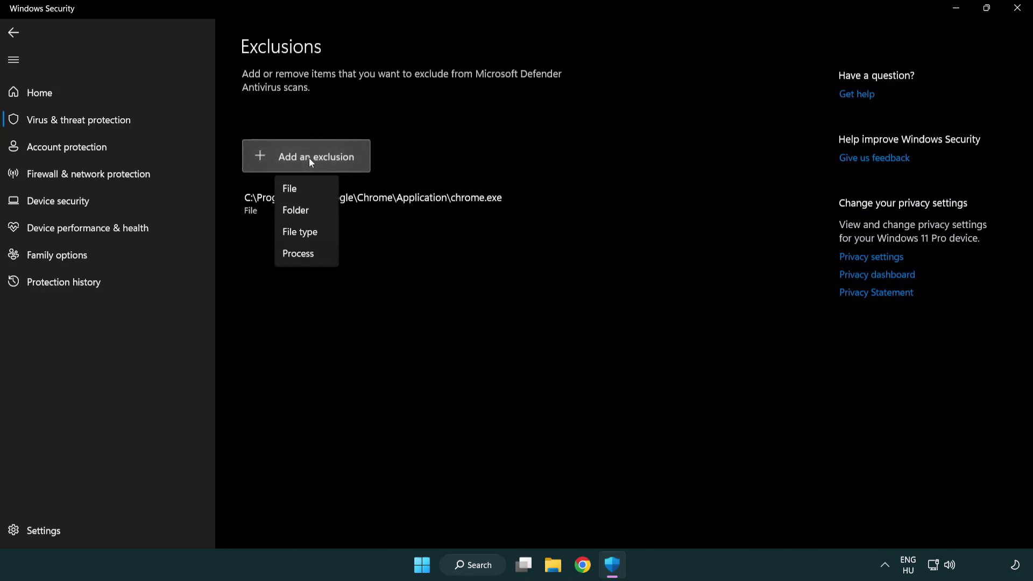
click(311, 192)
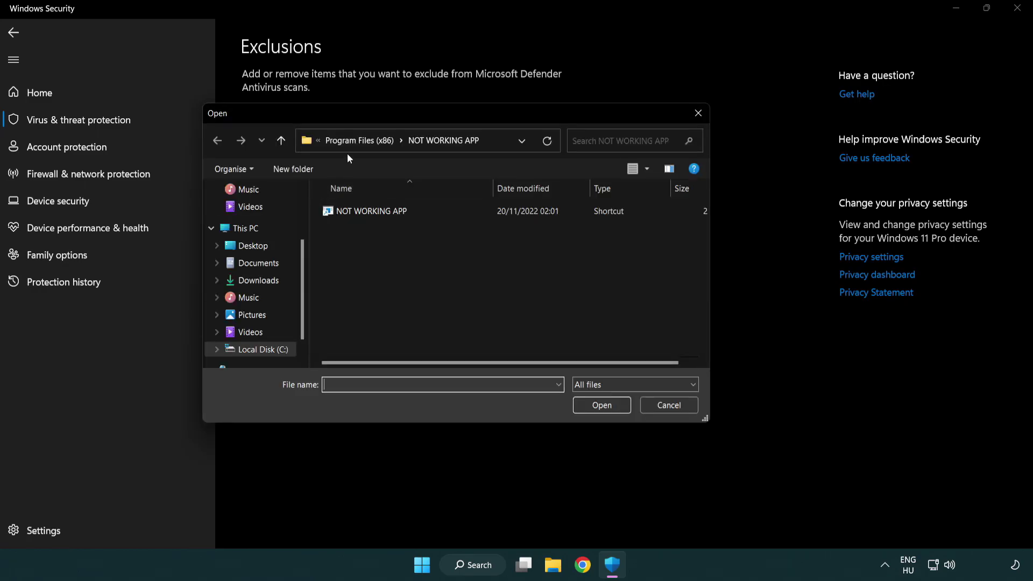
Browse to C:\Program Files (x86)\NOT WORKING APP and exclude its shortcut's target file
click(349, 144)
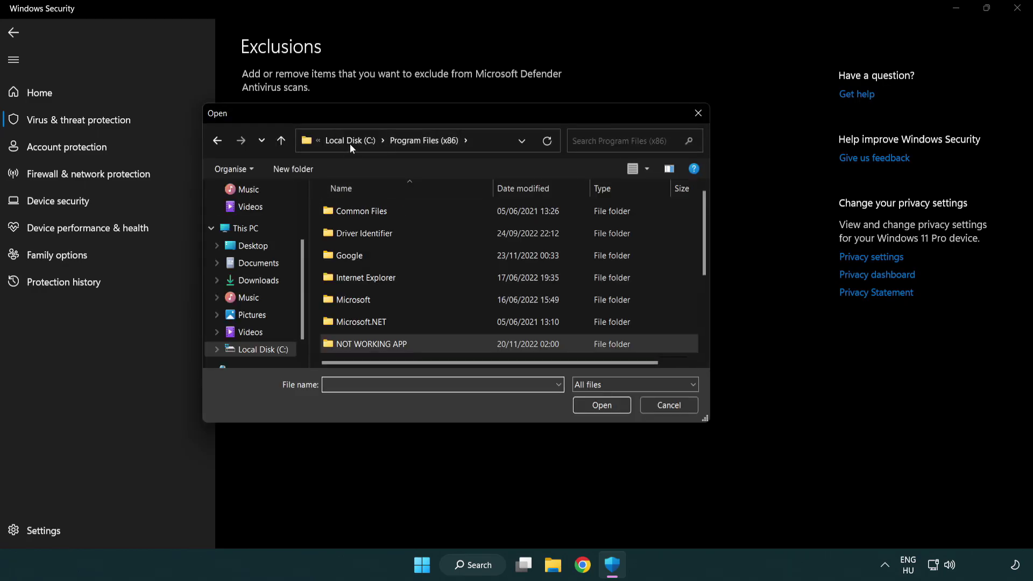
click(350, 143)
click(350, 143)
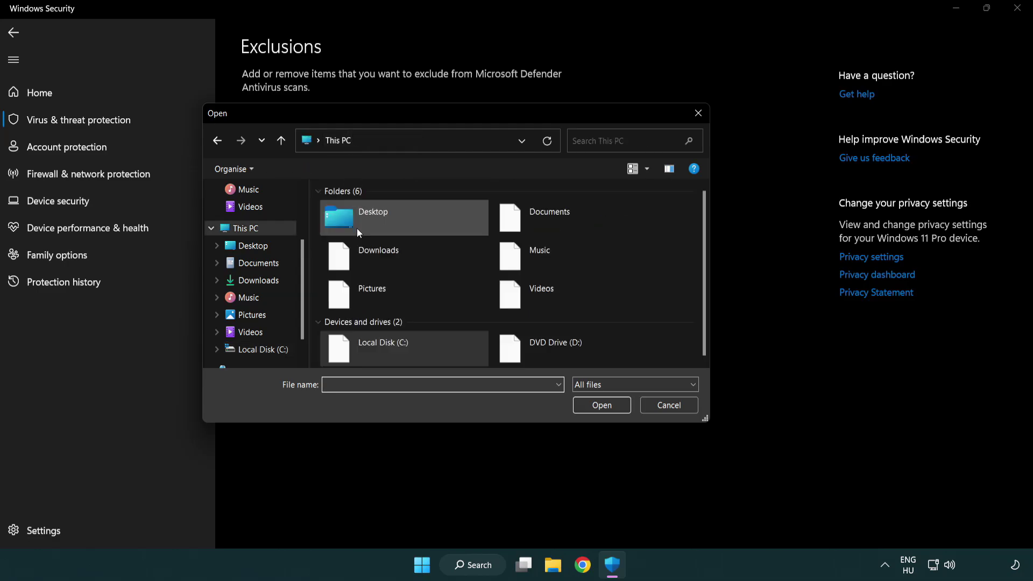
double_click(377, 355)
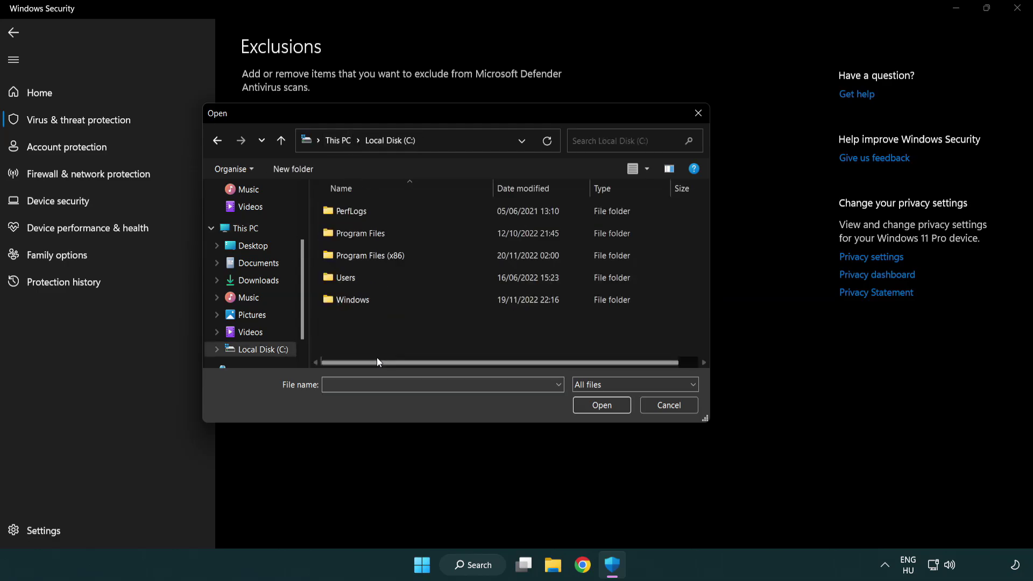
click(379, 256)
double_click(379, 256)
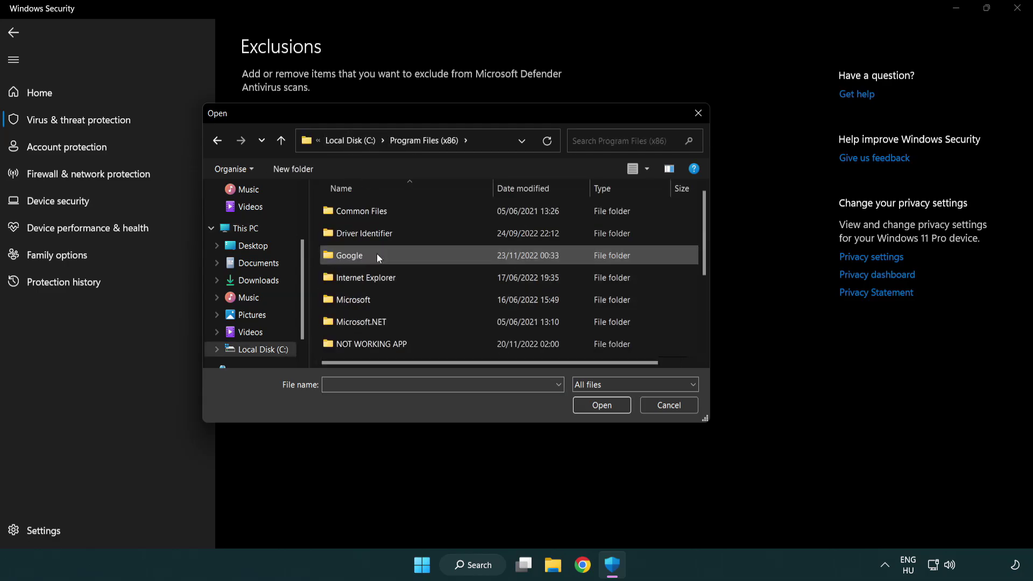
click(386, 346)
double_click(385, 346)
click(364, 210)
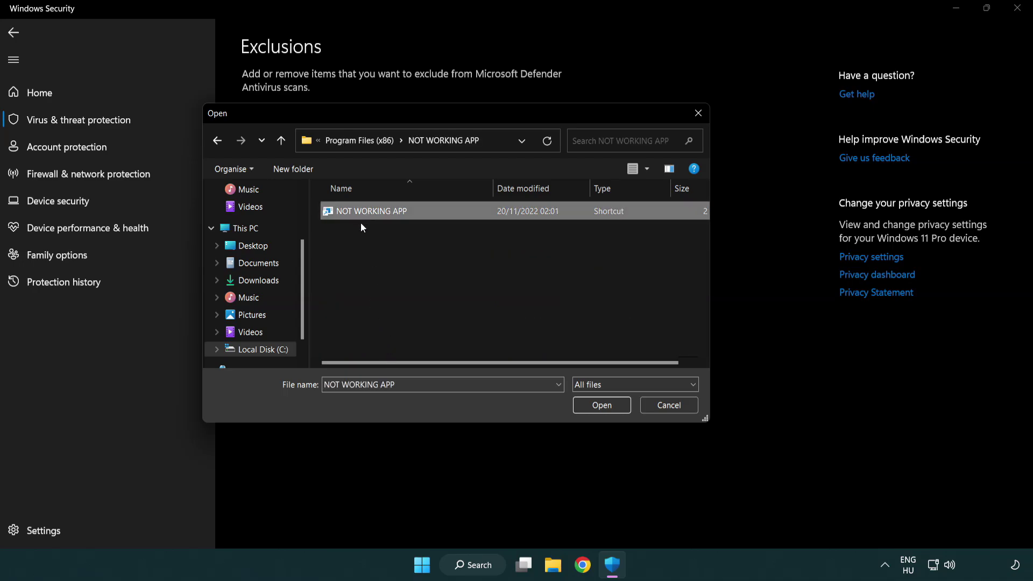
click(600, 410)
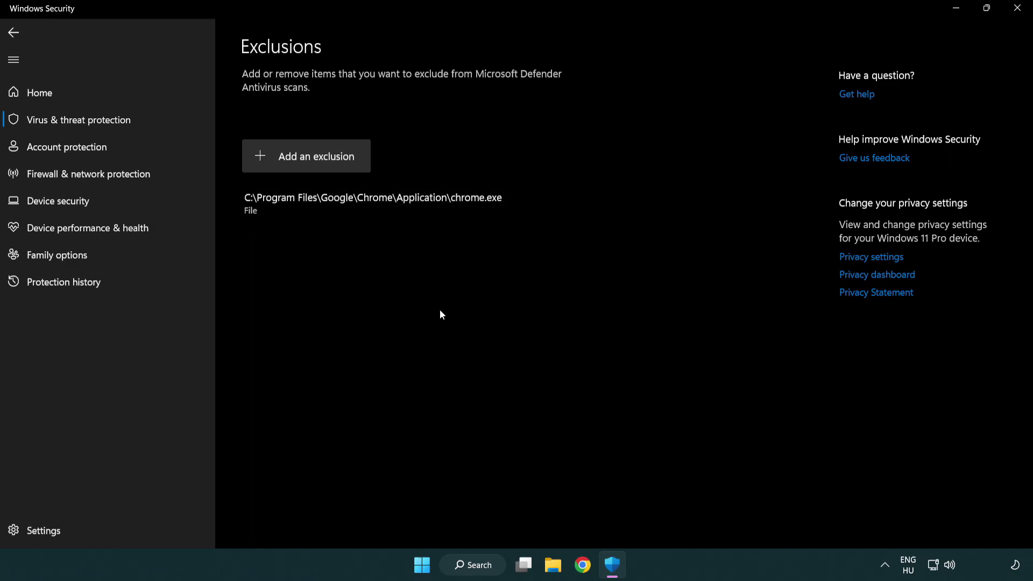
Close Windows Security and show the Start menu's Sleep, Shut down and Restart options
click(1017, 11)
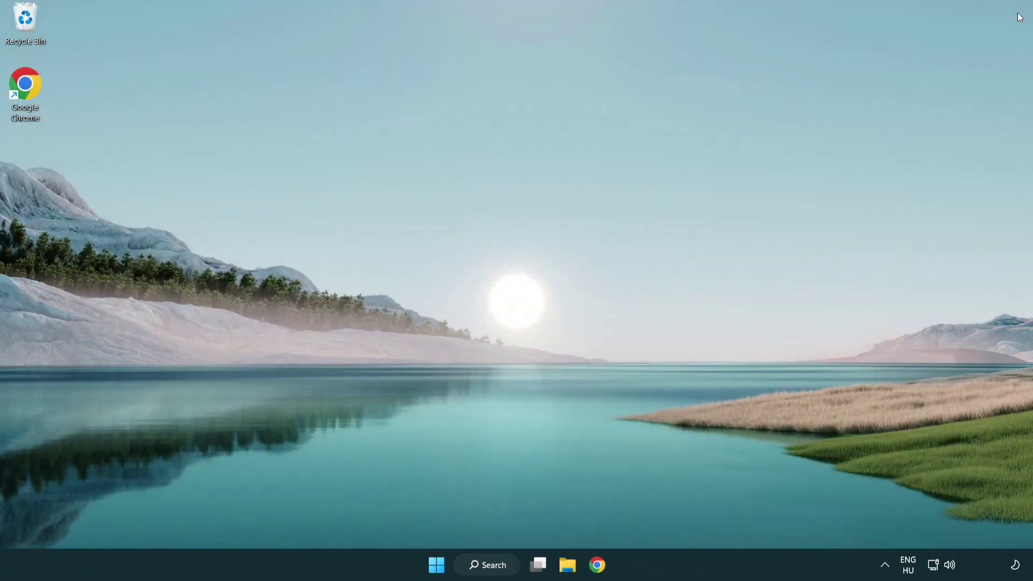
click(436, 565)
click(684, 518)
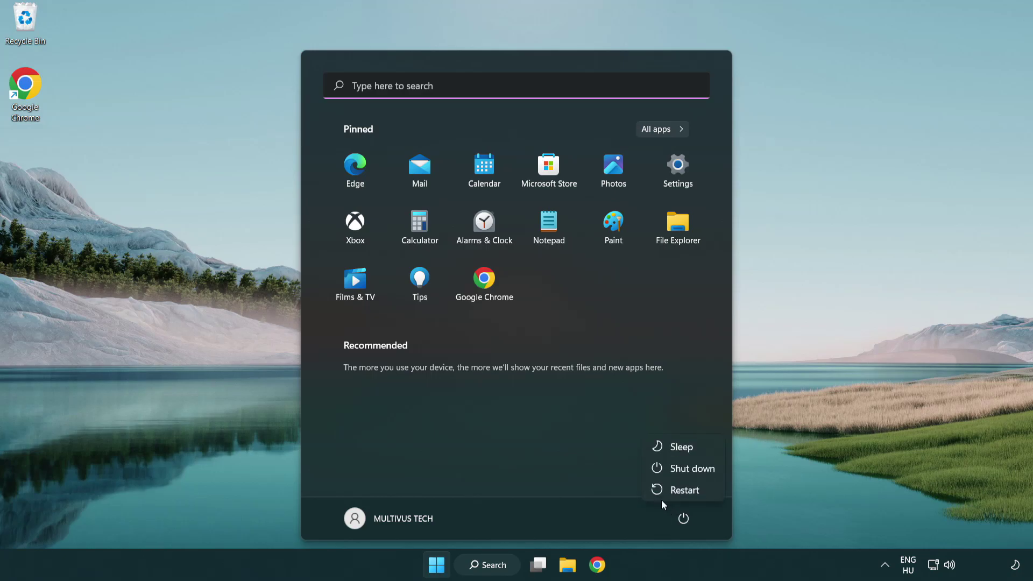